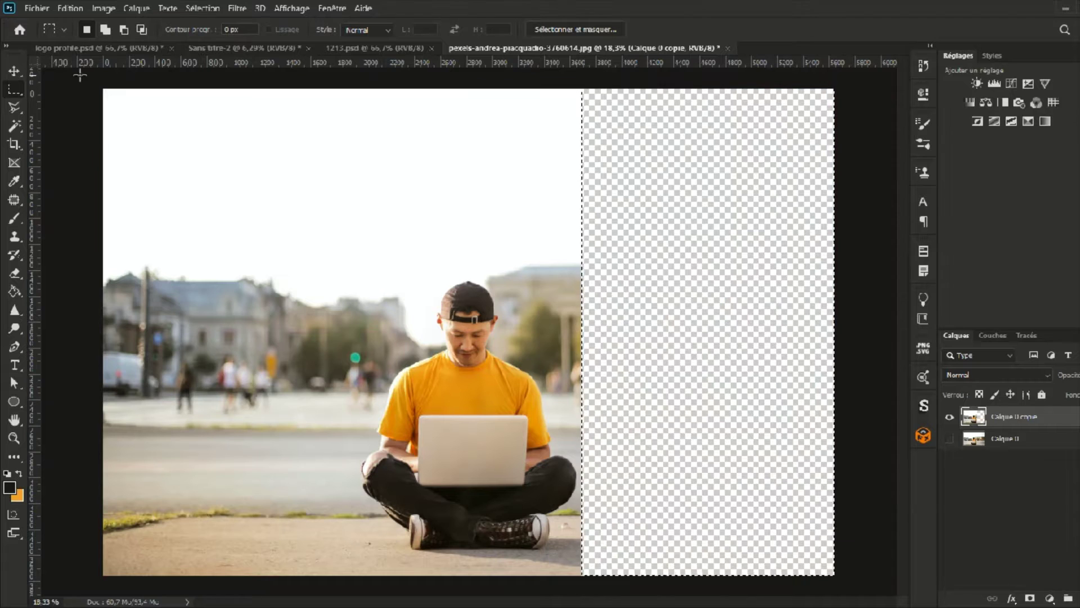
Step: Delete the rectangular background areas above, left of and below the seated man, and clear the selection
left_click_drag(735, 280, 98, 85)
key("Delete")
left_click_drag(103, 248, 359, 594)
key("Delete")
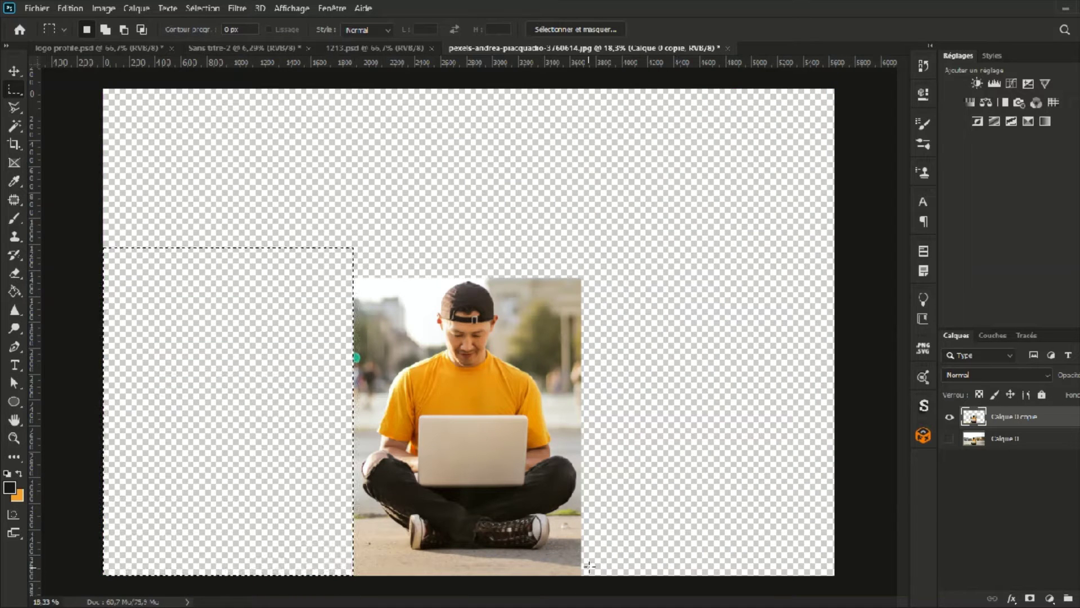
left_click_drag(622, 551, 350, 602)
key("Delete")
key("ctrl+d")
Step: Erase the background beside the right side of the man's head and shoulder with the Eraser tool
scroll(491, 437, "up", 9)
scroll(490, 437, "up", 3)
left_click_drag(557, 170, 499, 478)
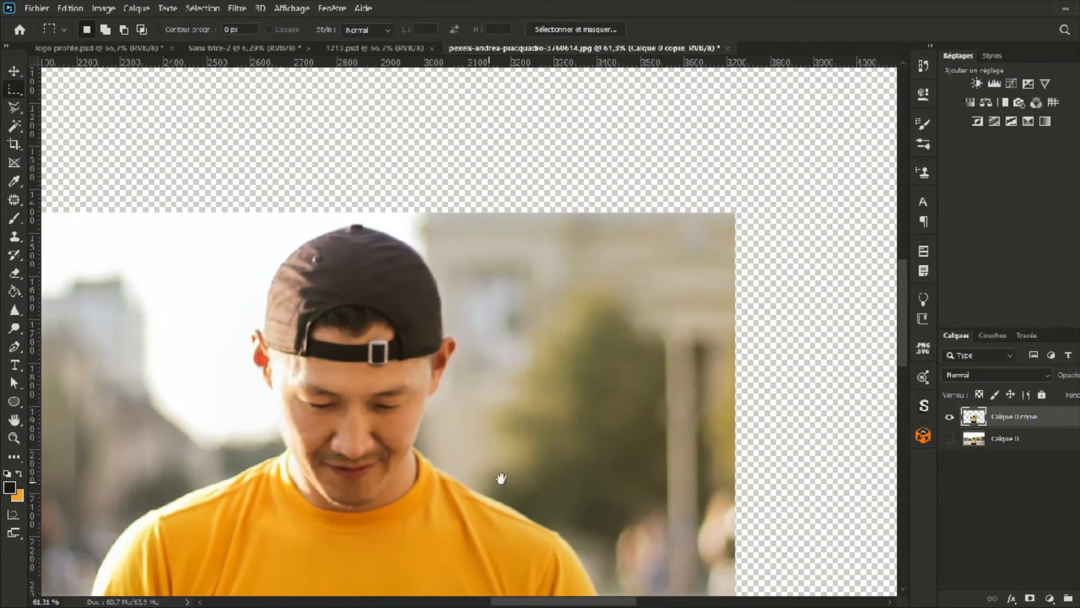
key("e")
mouse_move(751, 241)
left_mouse_down()
mouse_move(699, 231)
mouse_move(571, 297)
mouse_move(518, 368)
mouse_move(593, 482)
mouse_move(573, 417)
left_mouse_up()
left_click_drag(611, 451, 571, 233)
mouse_move(531, 289)
left_mouse_down()
mouse_move(560, 289)
mouse_move(617, 431)
left_mouse_up()
scroll(618, 431, "down", 5)
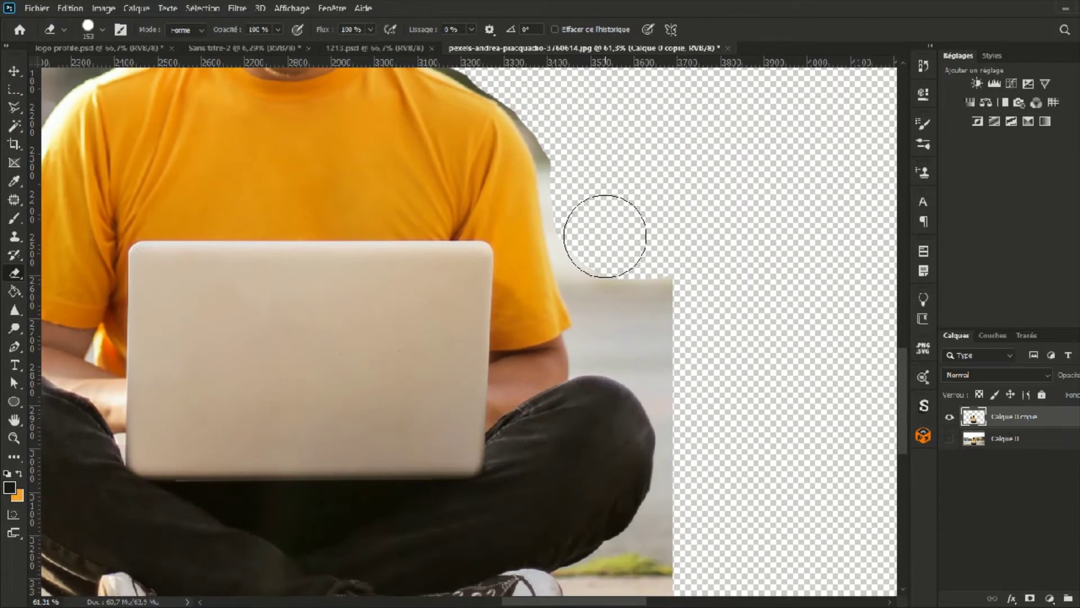
Step: Erase the background around the right arm, knee and shoe, and along the ground beneath both shoes
left_click_drag(602, 234, 627, 330)
scroll(682, 251, "down", 4)
mouse_move(682, 251)
left_mouse_down()
mouse_move(700, 281)
mouse_move(666, 397)
mouse_move(609, 442)
mouse_move(634, 549)
left_mouse_up()
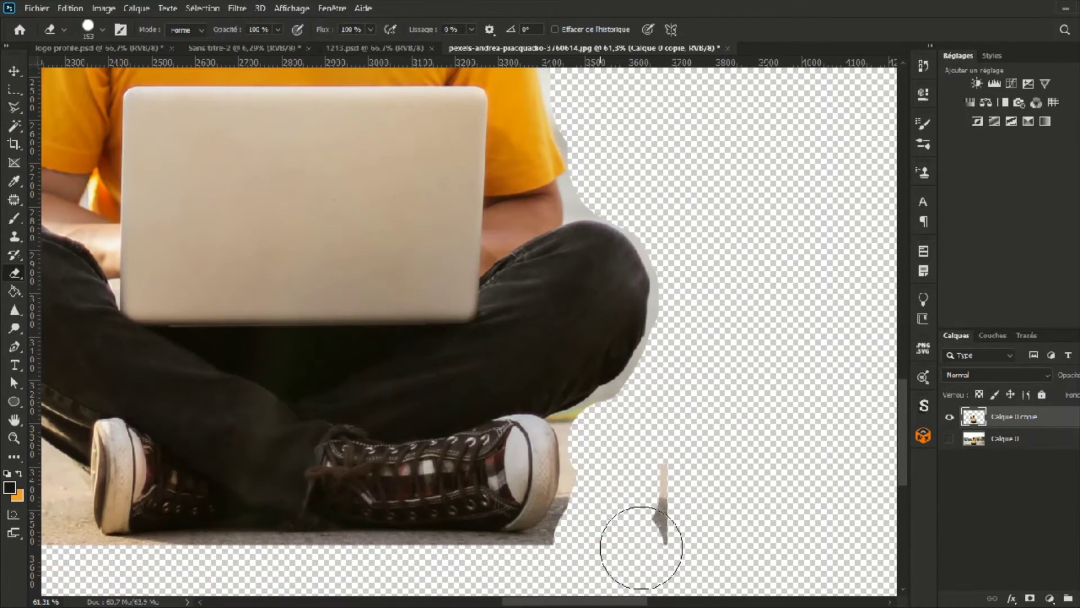
scroll(634, 549, "down", 3)
scroll(634, 550, "left", 3)
mouse_move(716, 422)
left_mouse_down()
mouse_move(535, 441)
mouse_move(234, 422)
left_mouse_up()
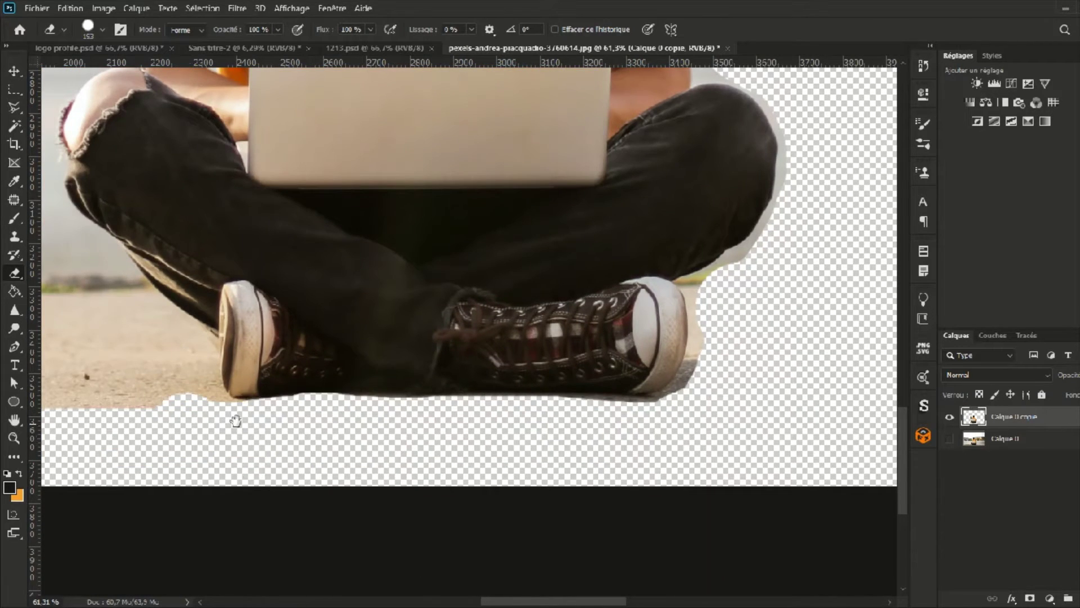
Step: Erase the remaining background along the left leg and arm, up over the shoulder and around the cap
scroll(234, 422, "left", 5)
mouse_move(438, 417)
left_mouse_down()
mouse_move(482, 451)
mouse_move(347, 366)
mouse_move(352, 266)
left_mouse_up()
left_click_drag(330, 288, 361, 450)
mouse_move(338, 367)
left_mouse_down()
mouse_move(386, 225)
mouse_move(309, 437)
mouse_move(292, 410)
left_mouse_up()
scroll(292, 410, "up", 5)
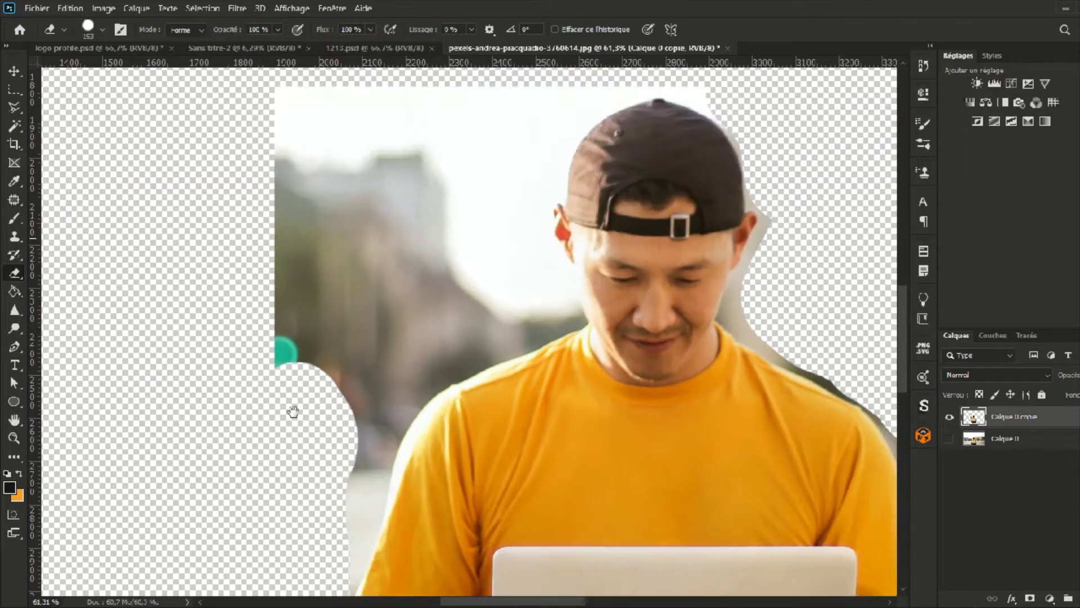
scroll(675, 109, "left", 1)
mouse_move(675, 108)
left_mouse_down()
mouse_move(632, 99)
mouse_move(533, 138)
mouse_move(488, 222)
mouse_move(494, 318)
mouse_move(322, 483)
mouse_move(318, 529)
left_mouse_up()
mouse_move(317, 528)
left_mouse_down()
mouse_move(336, 373)
mouse_move(429, 186)
mouse_move(362, 375)
left_mouse_up()
mouse_move(360, 303)
left_mouse_down()
mouse_move(366, 159)
mouse_move(208, 344)
left_mouse_up()
Step: Start a Pen tool path at the top of the cap and trace its left edge down to the ear
scroll(411, 328, "up", 5)
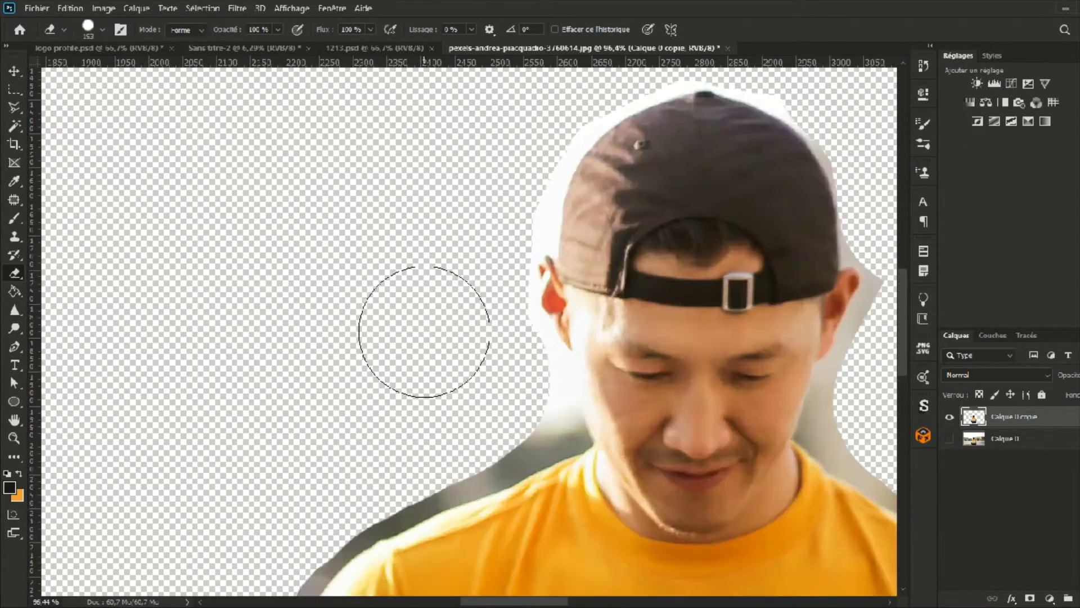
mouse_move(585, 268)
left_mouse_down()
mouse_move(366, 514)
mouse_move(329, 575)
left_mouse_up()
key("p")
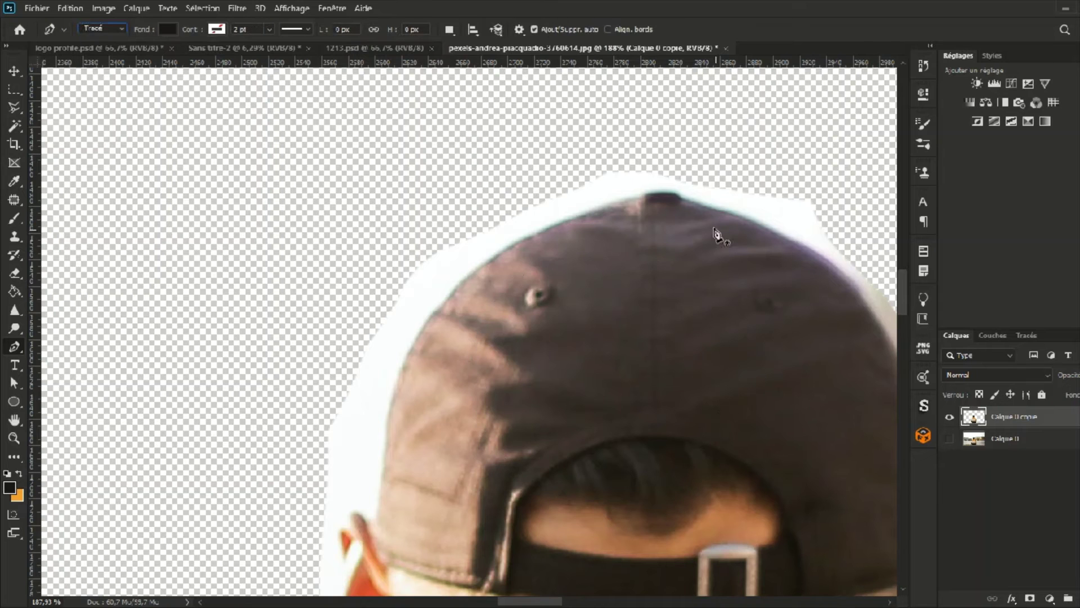
scroll(714, 228, "up", 4)
left_click(611, 186)
left_click_drag(432, 246, 363, 281)
mouse_move(275, 421)
left_mouse_down()
mouse_move(367, 243)
mouse_move(329, 339)
left_mouse_up()
left_click_drag(340, 389, 403, 201)
left_click_drag(381, 274, 374, 286)
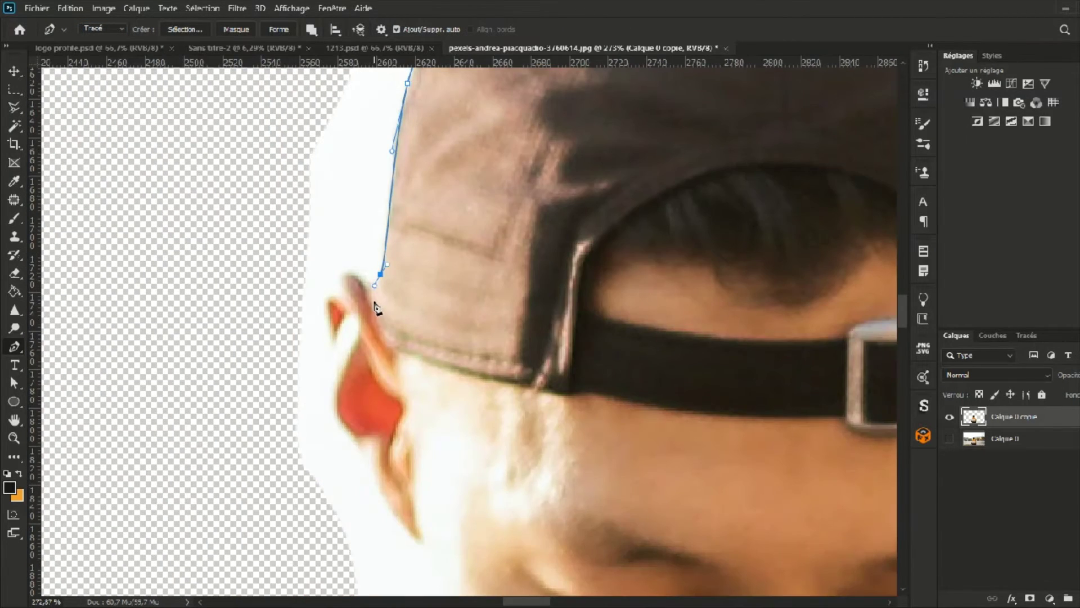
Step: Continue the pen path around the left ear and down the side of the face
scroll(339, 219, "down", 3)
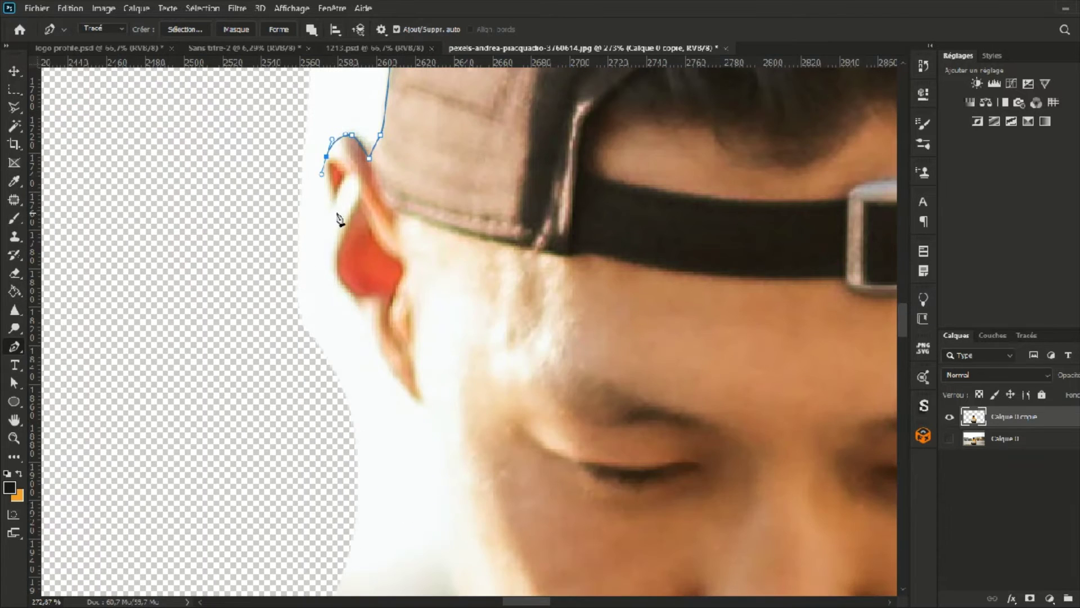
scroll(375, 324, "down", 2)
scroll(374, 324, "right", 1)
left_click_drag(357, 248, 359, 260)
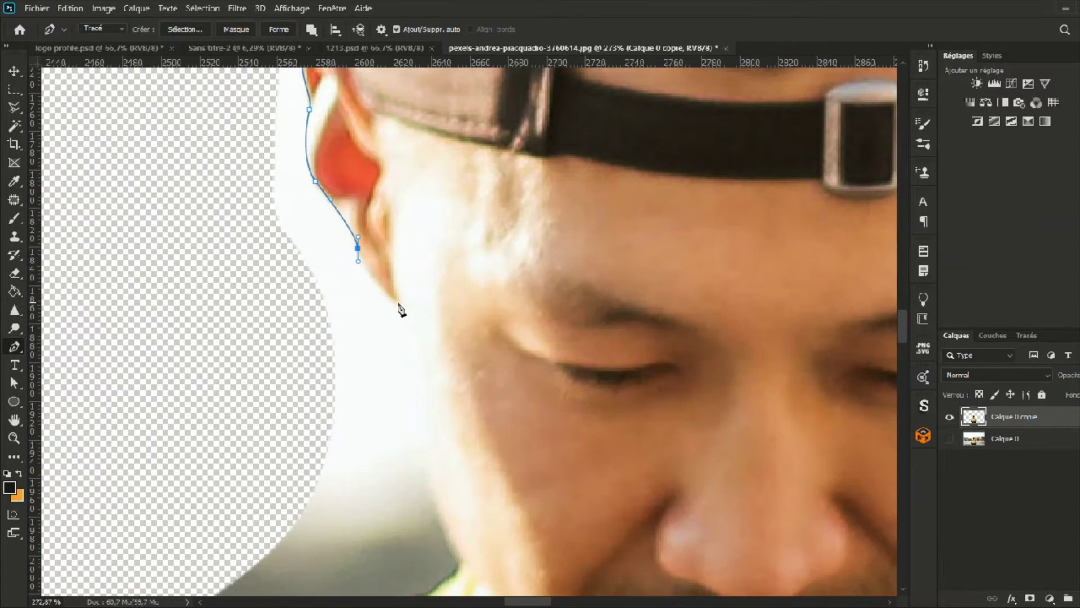
scroll(410, 311, "down", 3)
scroll(411, 311, "left", 1)
left_click_drag(431, 300, 373, 370)
Step: Extend the pen path from the neck along the top of the left shoulder of the T-shirt
scroll(473, 415, "down", 3)
scroll(473, 415, "left", 1)
left_click(514, 288)
scroll(372, 370, "down", 3)
scroll(373, 370, "left", 5)
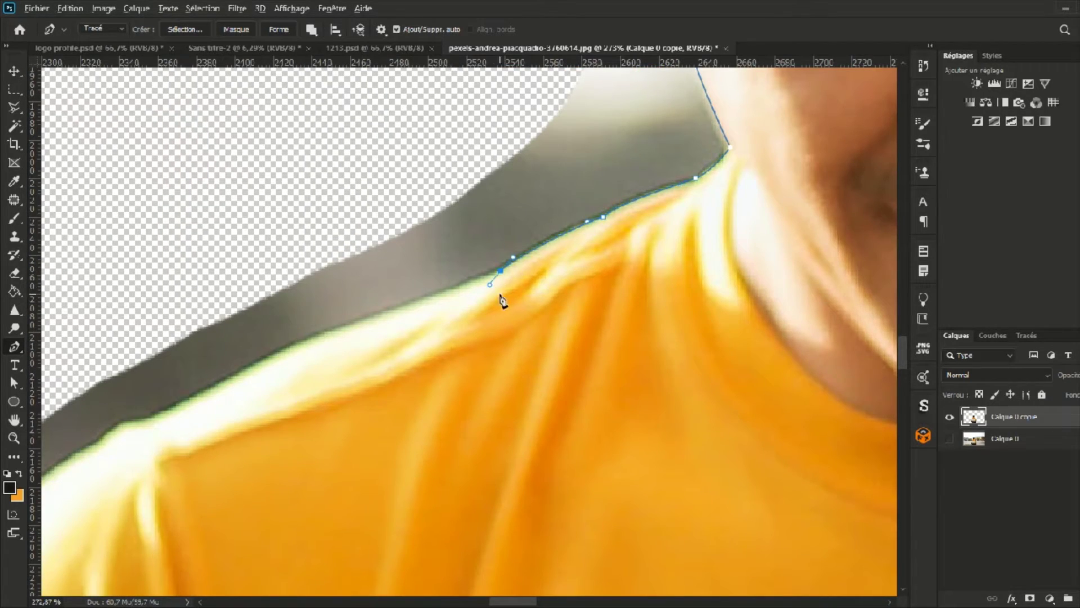
left_click(302, 340)
scroll(426, 301, "left", 7)
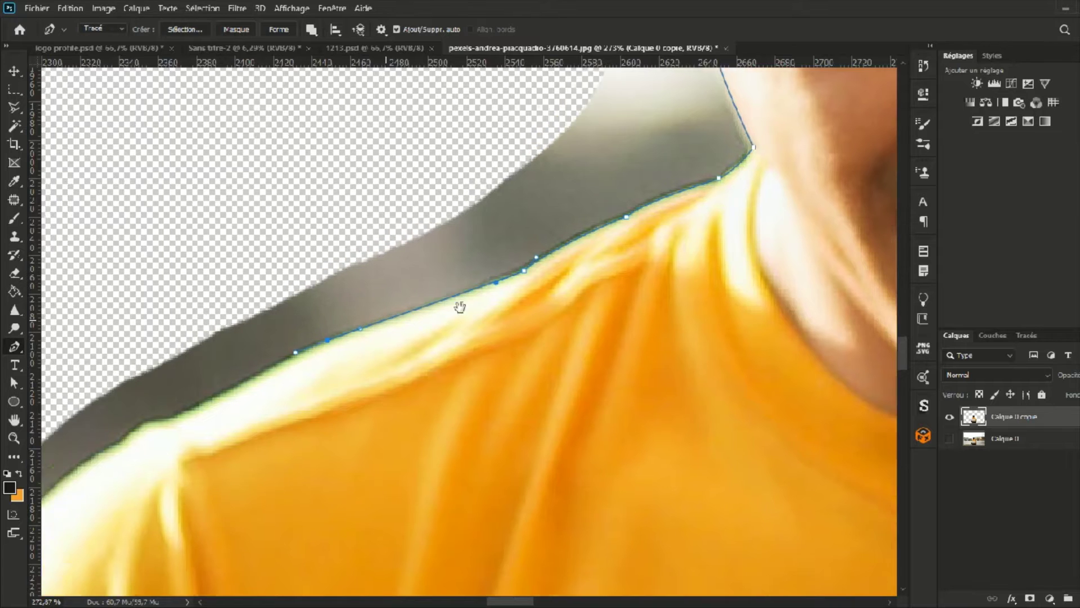
scroll(425, 301, "down", 4)
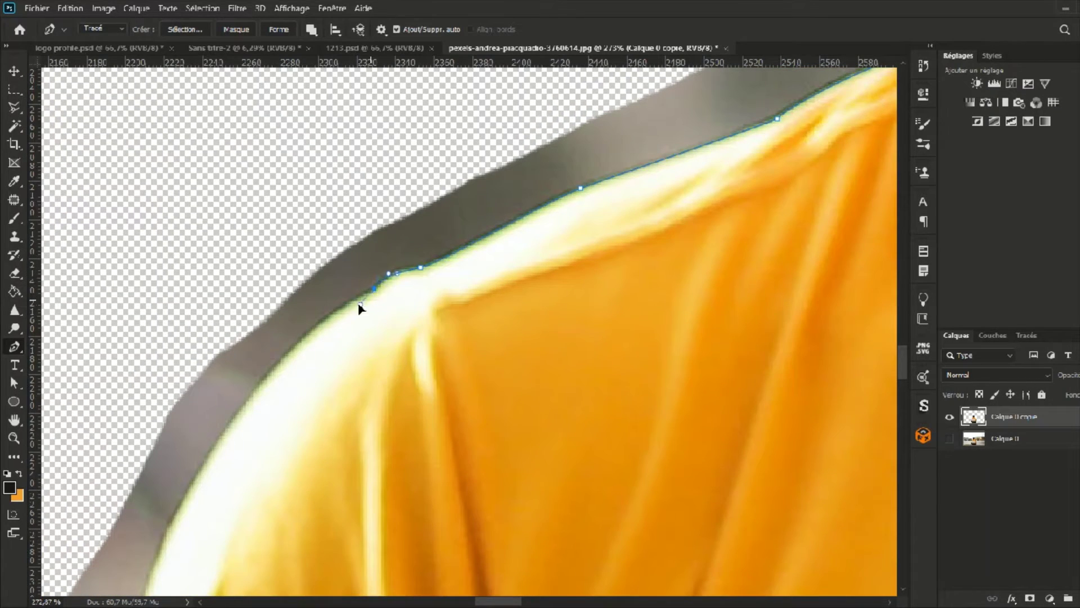
Step: Trace the outer edge of the left sleeve down to the corner of its hem
left_click_drag(228, 427, 434, 219)
left_click_drag(373, 359, 355, 482)
scroll(444, 222, "down", 2)
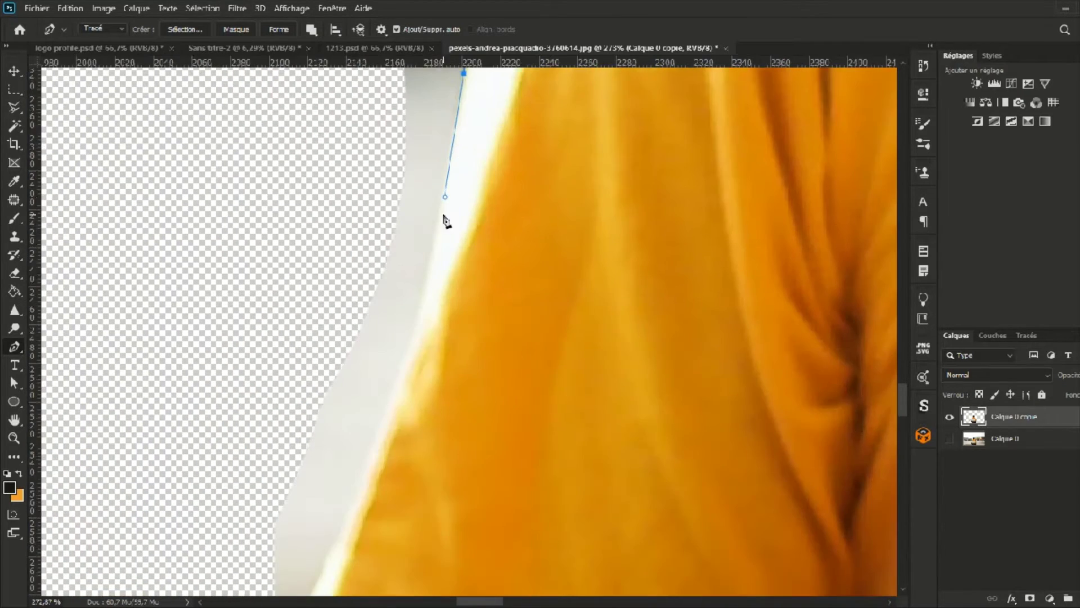
scroll(416, 315, "down", 4)
left_click_drag(382, 416, 334, 498)
scroll(334, 497, "down", 6)
scroll(335, 497, "left", 3)
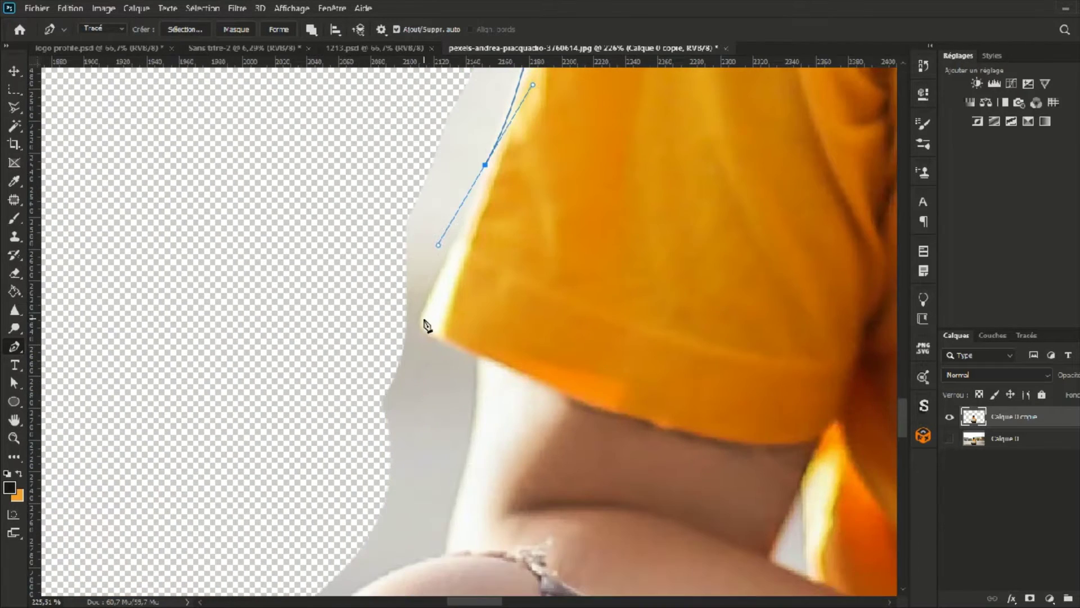
left_click(417, 318)
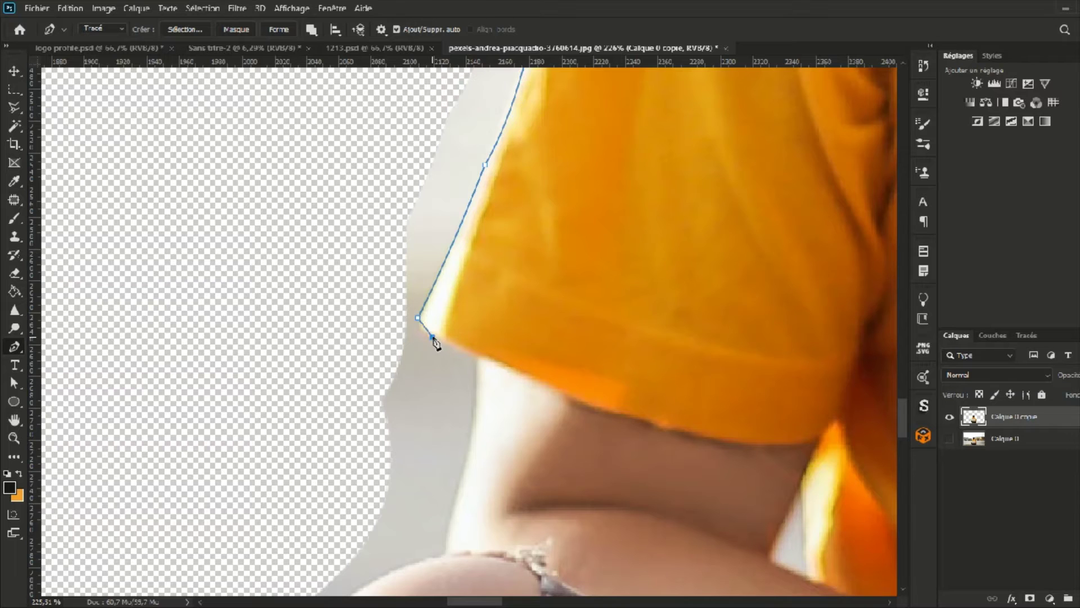
Step: Trace the pen path along the sleeve hem and down the bare arm to the knee
scroll(491, 337, "down", 6)
left_click(484, 190)
left_click(477, 298)
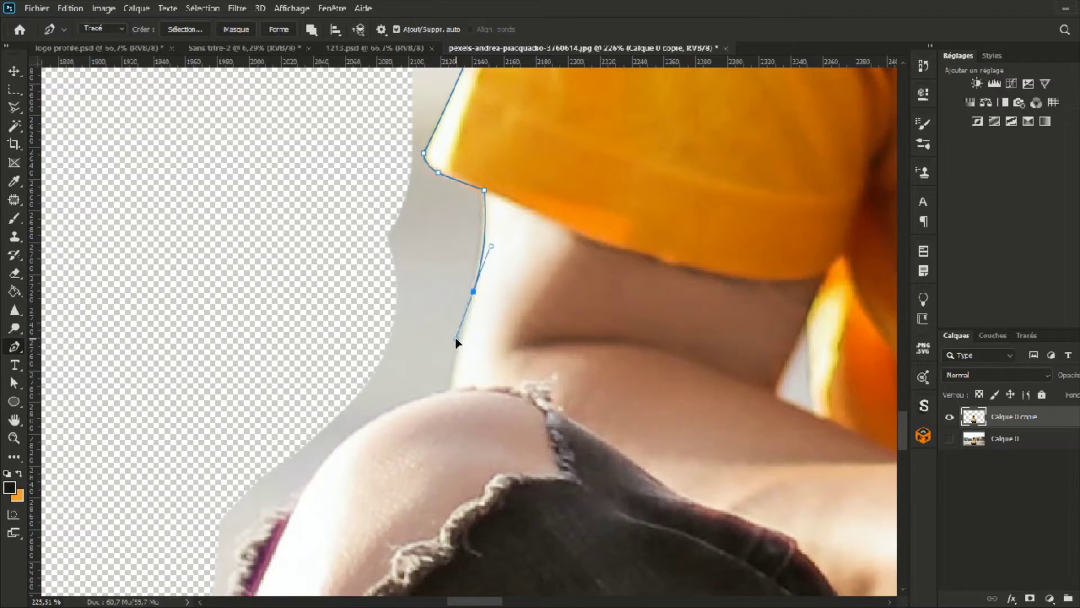
left_click(455, 395)
Step: Trace the curve of the bare left knee to the start of the frayed denim edge
scroll(458, 362, "down", 7)
scroll(422, 294, "left", 3)
left_click_drag(410, 297, 376, 387)
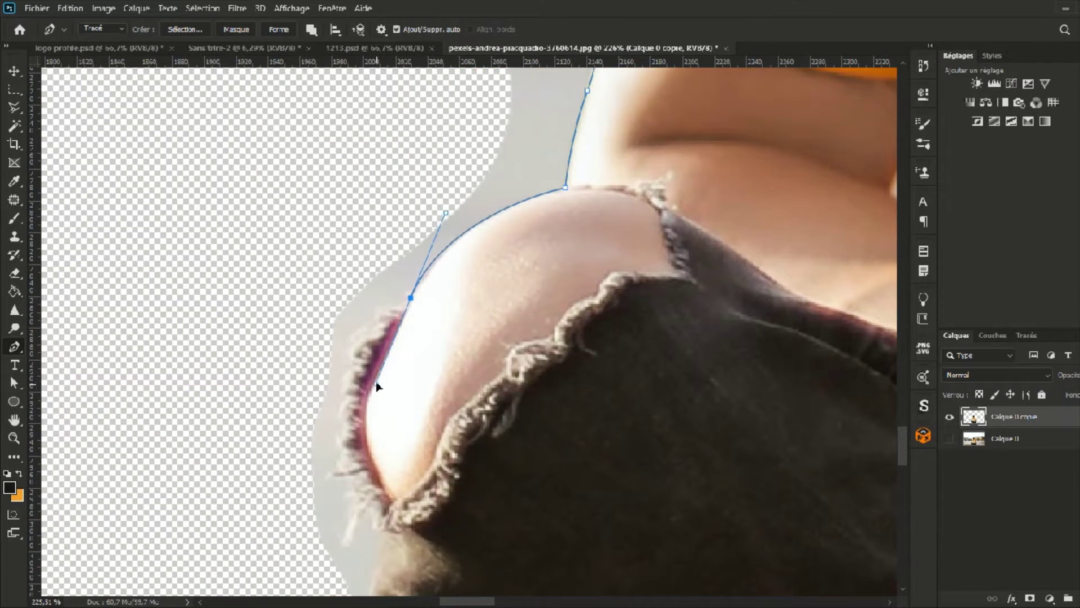
scroll(379, 313, "up", 5)
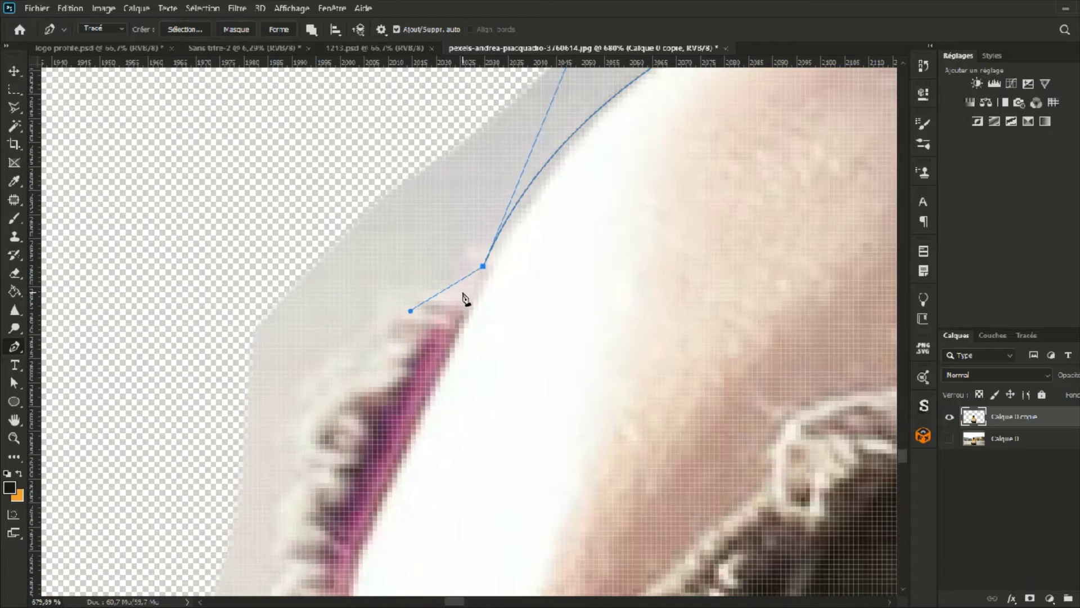
left_click_drag(404, 306, 393, 286)
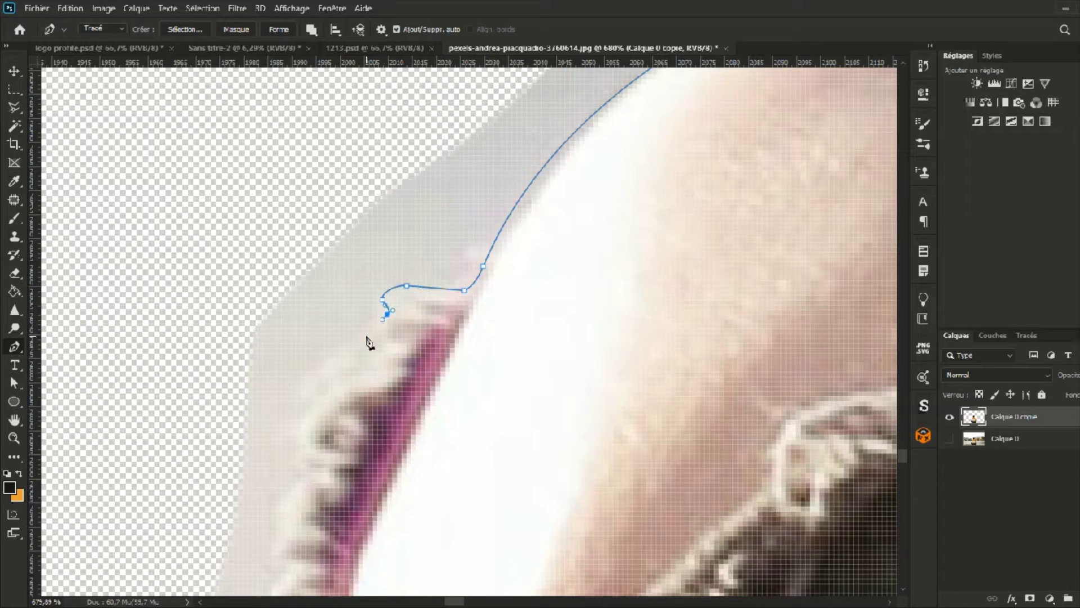
Step: Trace the frayed denim edge of the left knee, following its individual loose threads
left_click_drag(300, 468, 315, 472)
left_click_drag(315, 472, 433, 270)
left_click_drag(418, 319, 498, 229)
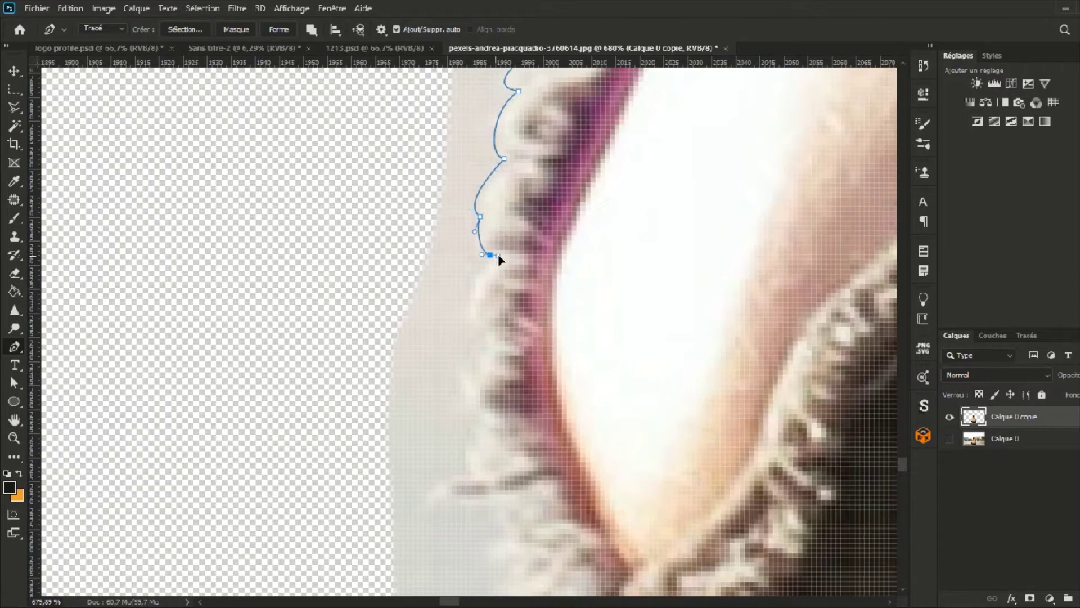
left_click_drag(503, 340, 501, 218)
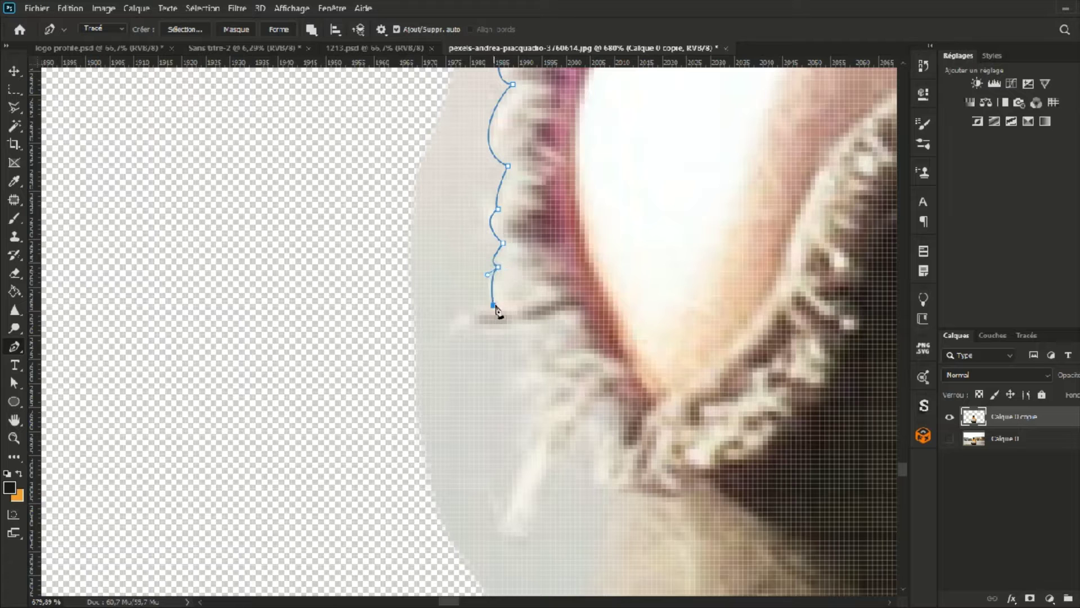
left_click_drag(508, 325, 623, 321)
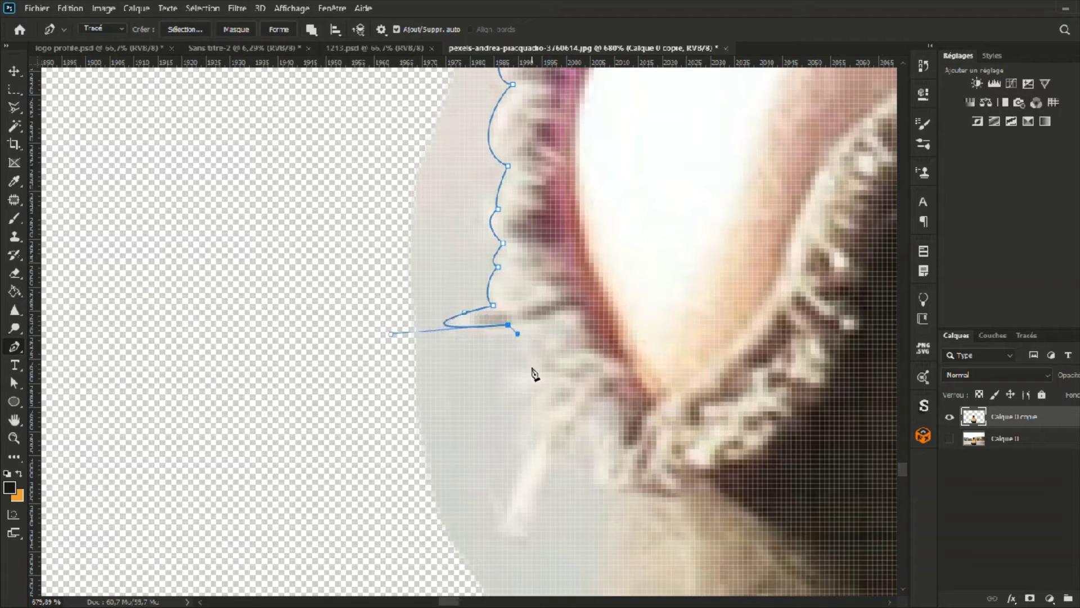
left_click_drag(532, 369, 528, 398)
left_click_drag(508, 525, 512, 535)
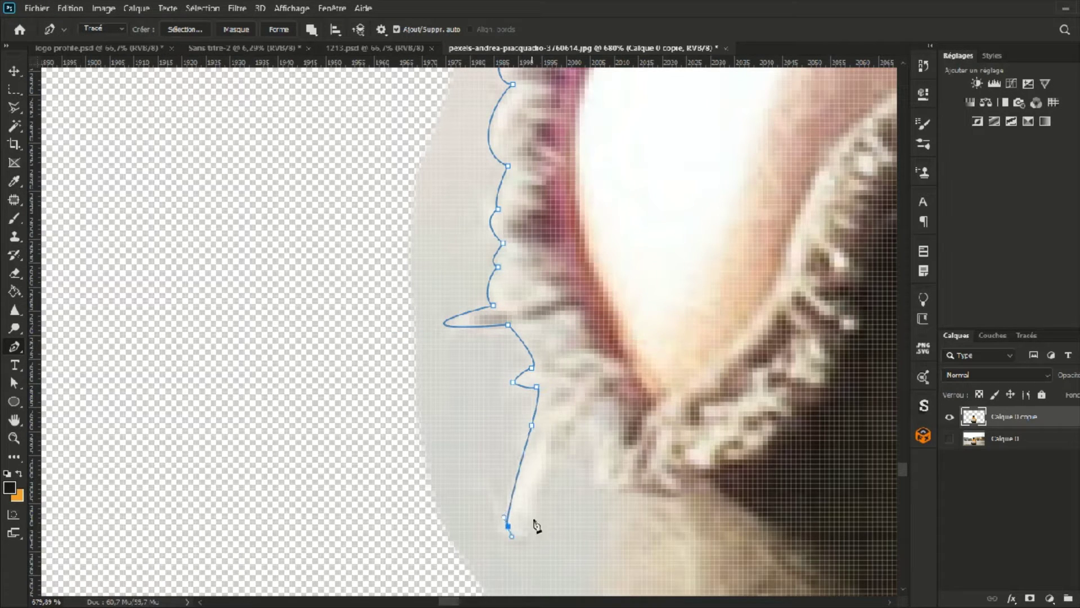
Step: Continue the path past the last loose threads and along the underside of the left trouser leg
scroll(616, 500, "down", 3)
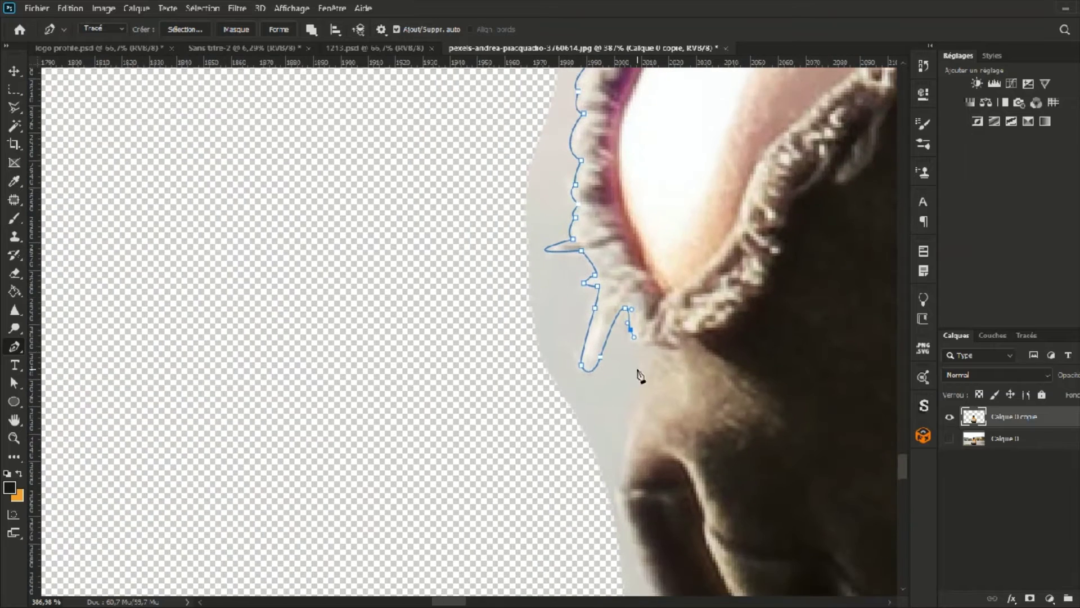
left_click_drag(617, 494, 624, 507)
left_click_drag(641, 376, 644, 397)
left_click_drag(619, 465, 517, 207)
left_click_drag(651, 442, 774, 531)
left_click_drag(762, 505, 489, 273)
left_click_drag(586, 367, 610, 381)
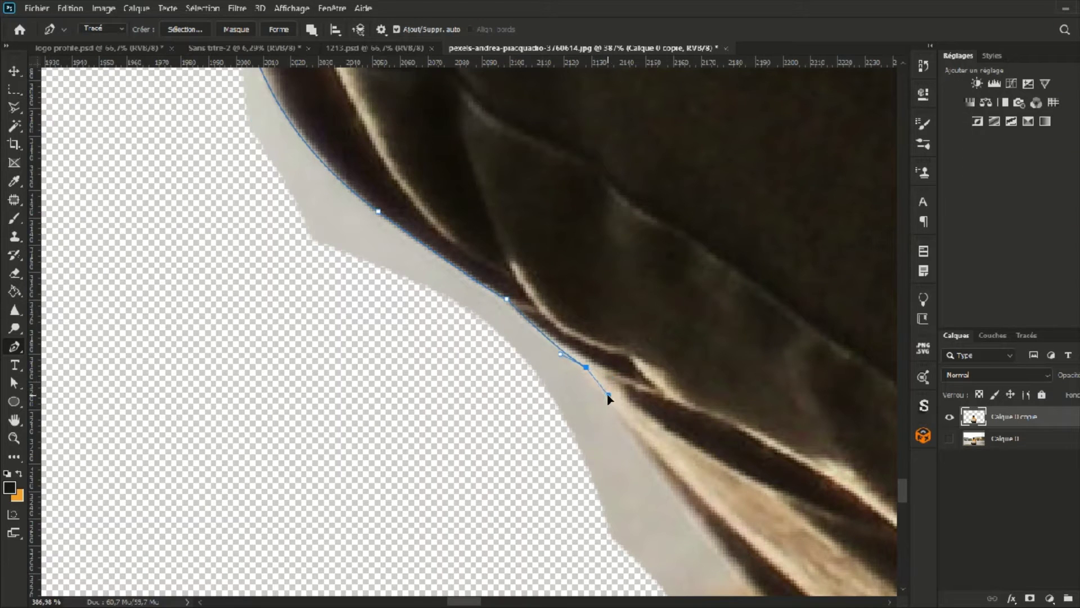
Step: Trace the lower edge of the trouser leg down toward the left shoe
left_click_drag(696, 531, 483, 248)
scroll(482, 248, "down", 3)
left_click_drag(583, 354, 640, 400)
left_click_drag(776, 482, 574, 347)
scroll(574, 348, "down", 1)
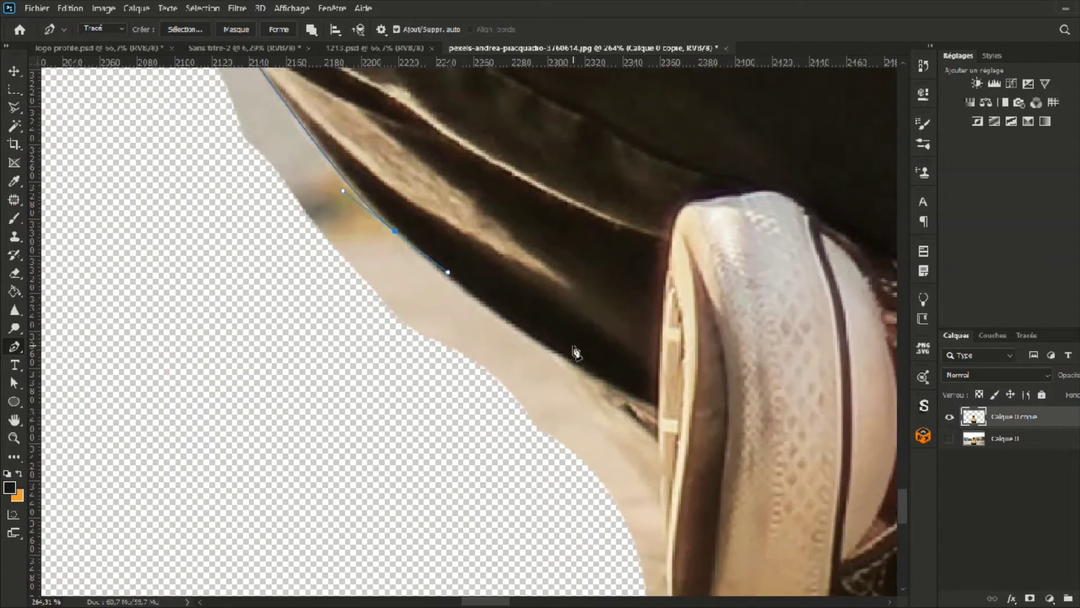
scroll(574, 352, "down", 1)
Step: Trace the outer edge of the left shoe's sole down to its bottom corner
left_click_drag(633, 422, 573, 212)
left_click_drag(605, 338, 619, 374)
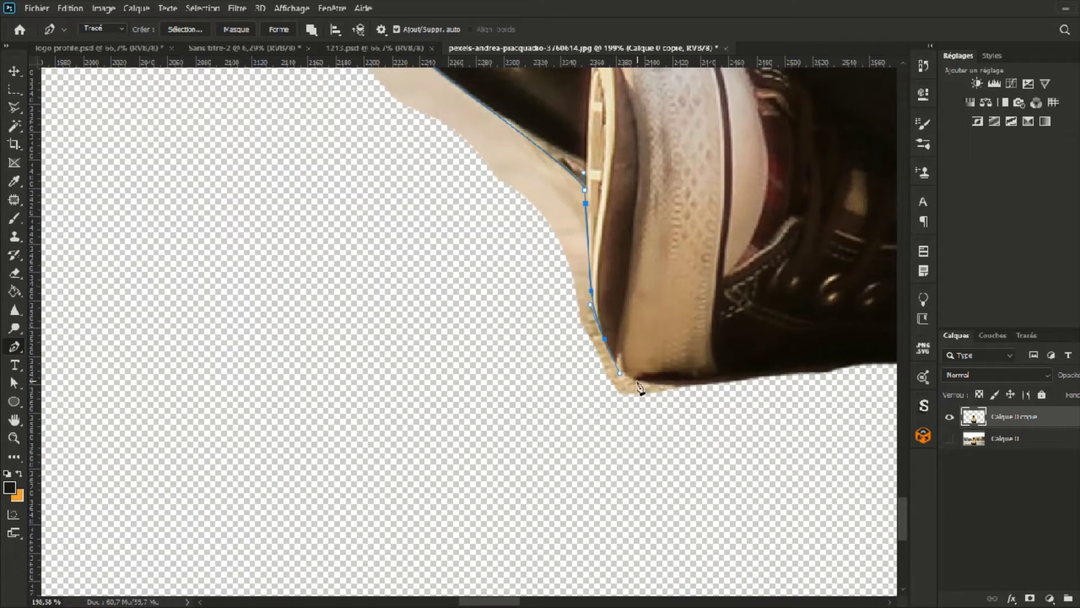
scroll(729, 375, "down", 2)
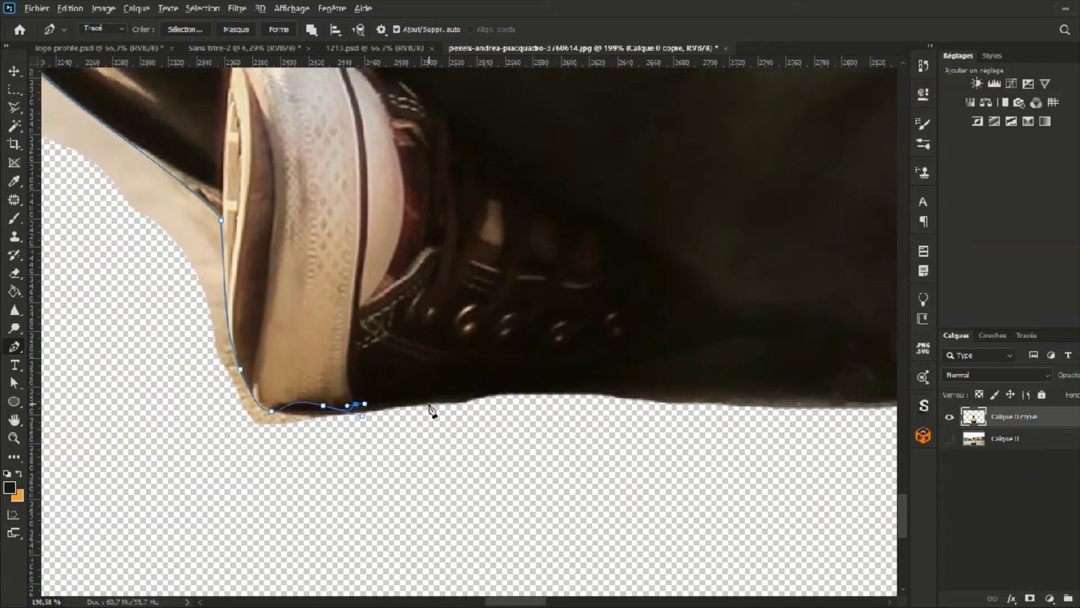
Step: Extend the pen path along the underside of both shoes to the base of the right shoe's toe
left_click_drag(451, 392, 471, 397)
left_click_drag(632, 357, 660, 367)
left_click_drag(778, 388, 450, 422)
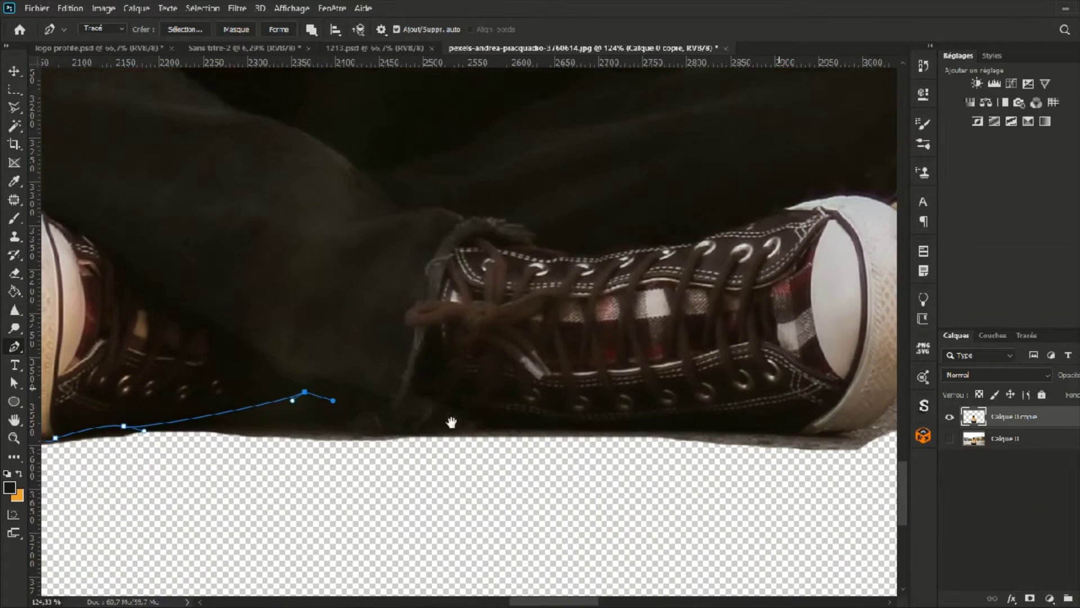
left_click_drag(387, 412, 395, 414)
left_click_drag(619, 431, 646, 432)
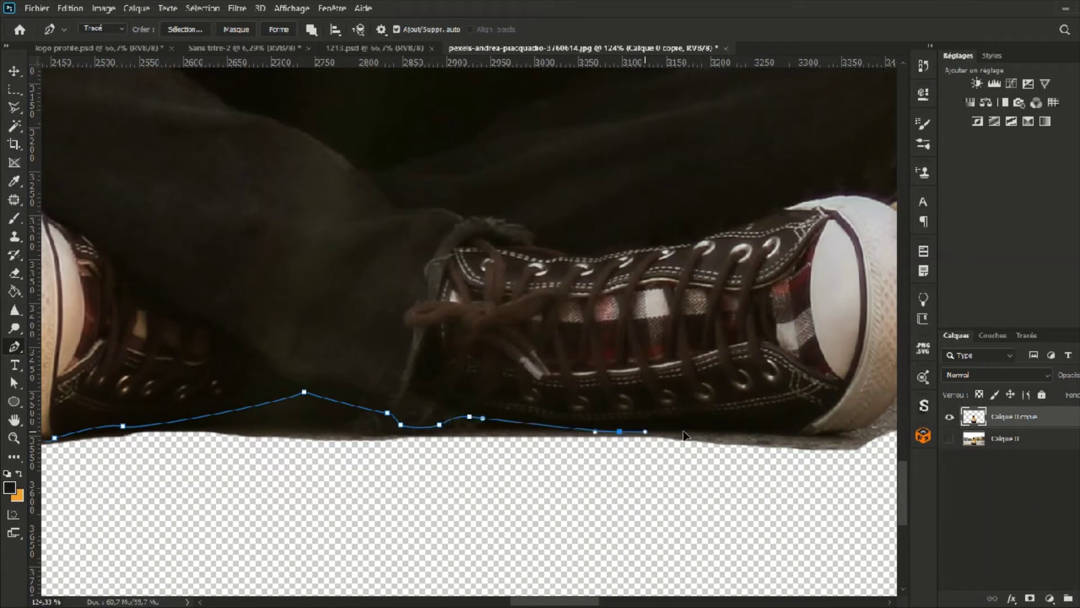
left_click_drag(767, 425, 784, 430)
left_click(839, 435)
Step: Trace the right shoe's rounded toe up to the trouser leg and adjust the curve's direction handles to fit it
left_click_drag(885, 423, 719, 418)
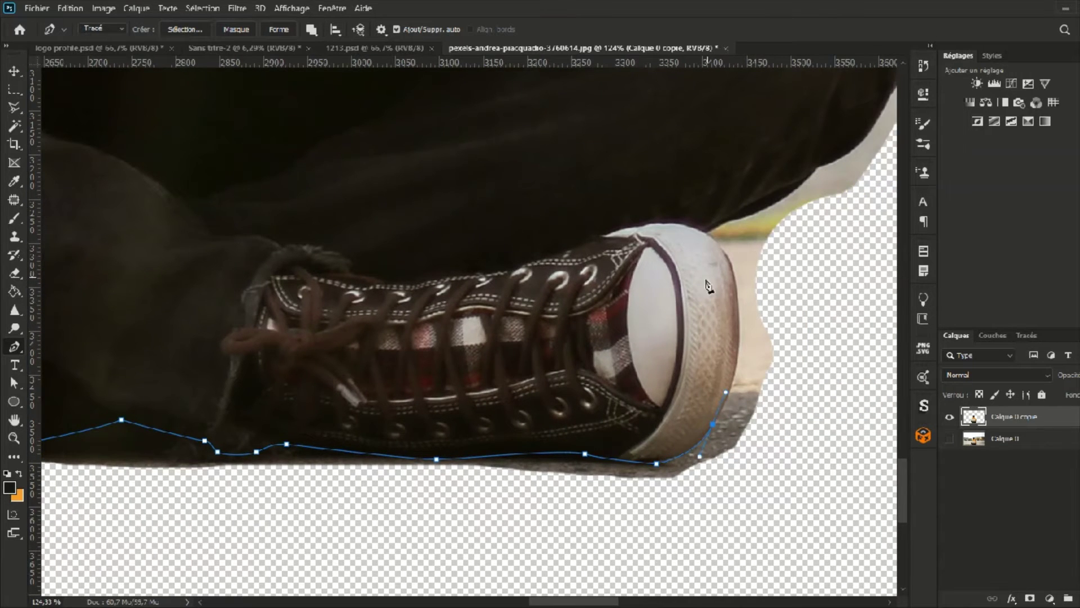
left_click_drag(708, 231, 656, 213)
key("a")
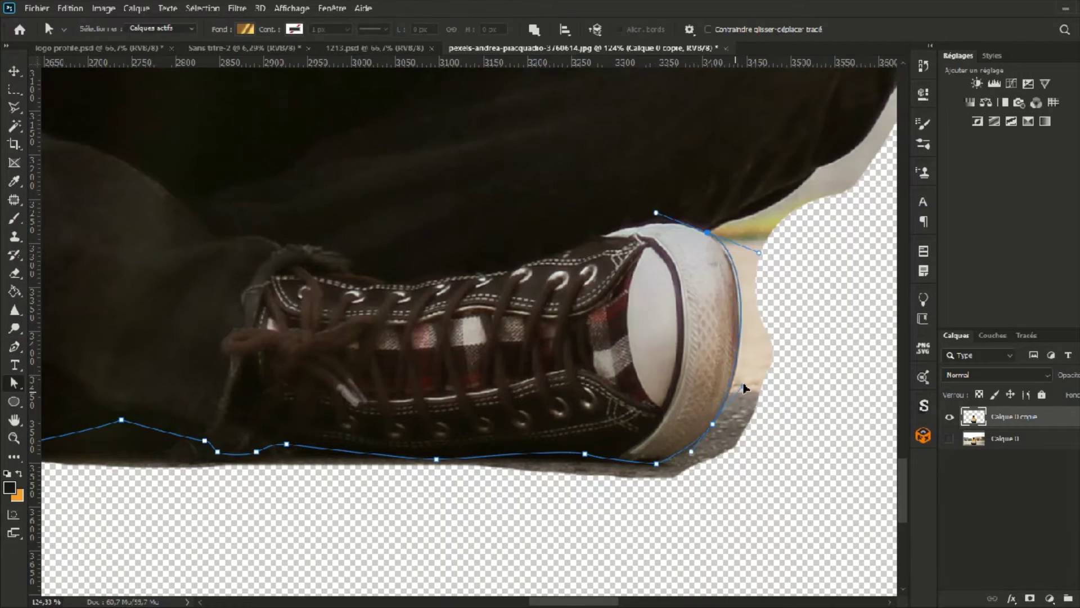
left_click_drag(759, 253, 751, 251)
key("p")
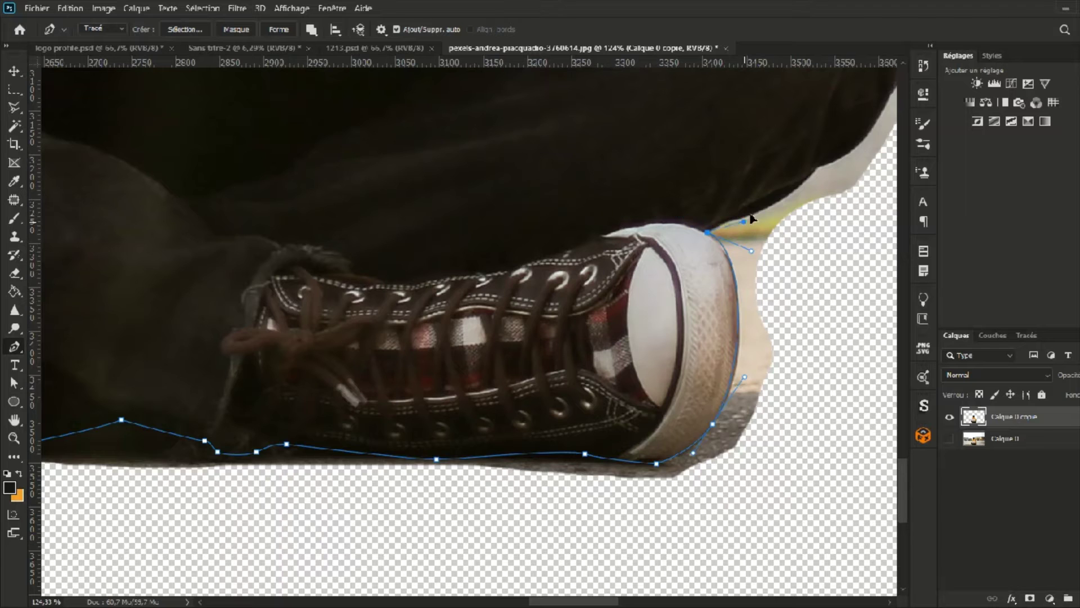
Step: Trace the trouser leg from the shoe around the bent knee to where it meets the forearm
mouse_move(817, 167)
left_mouse_down()
mouse_move(820, 148)
mouse_move(837, 163)
left_mouse_up()
left_click_drag(837, 163, 543, 434)
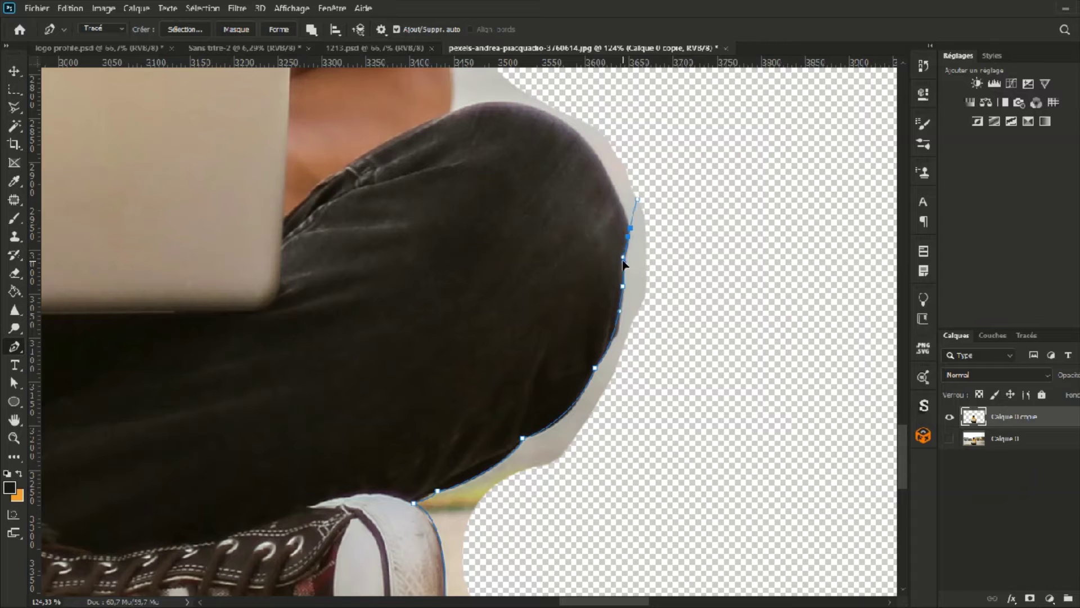
left_click_drag(523, 102, 472, 93)
left_click_drag(505, 186, 653, 353)
left_click(600, 280)
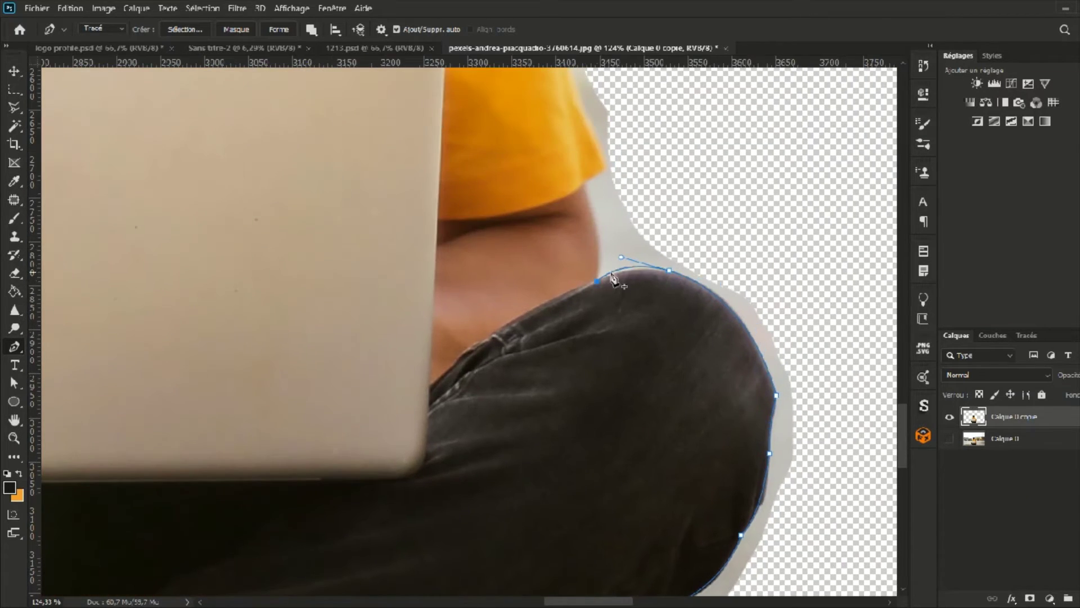
Step: Trace the bare arm up to the sleeve hem and continue along the outer edge of the yellow sleeve
left_click_drag(621, 257, 579, 364)
left_click_drag(563, 234, 589, 284)
left_click(606, 271)
left_click_drag(575, 201, 579, 518)
left_click_drag(565, 277, 569, 252)
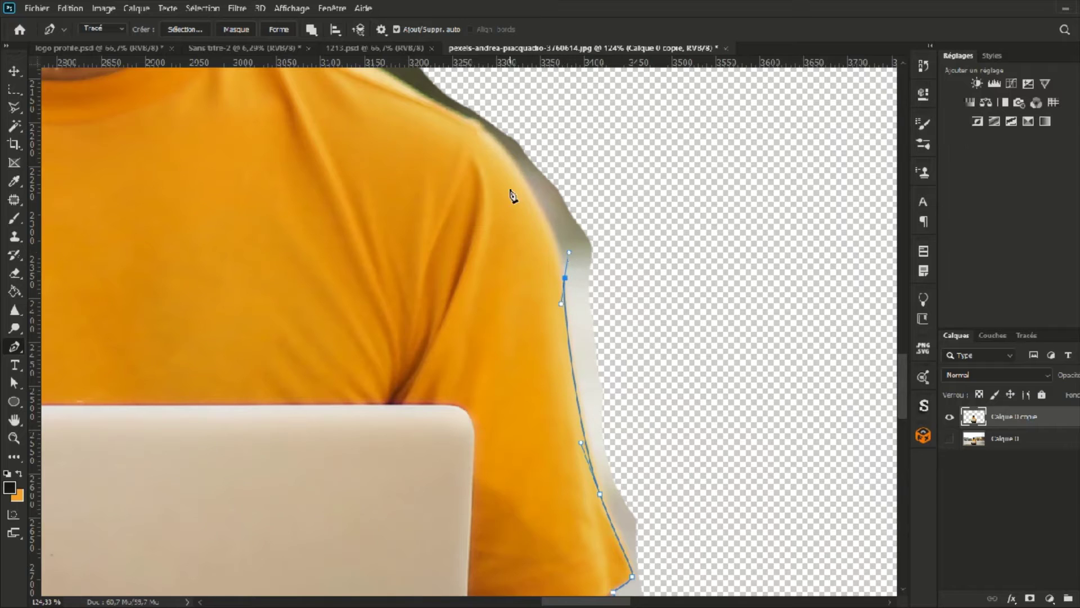
Step: Trace the shoulder and collar of the yellow shirt up to where it meets the jaw
left_click_drag(483, 128, 598, 354)
left_click_drag(465, 276, 431, 270)
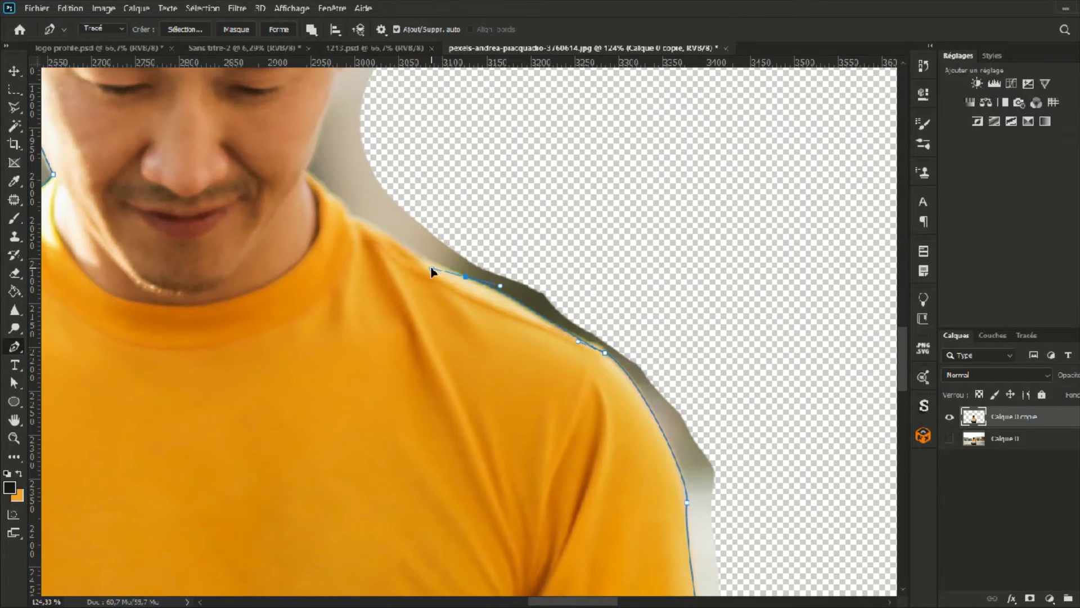
left_click_drag(375, 236, 552, 336)
left_click(524, 314)
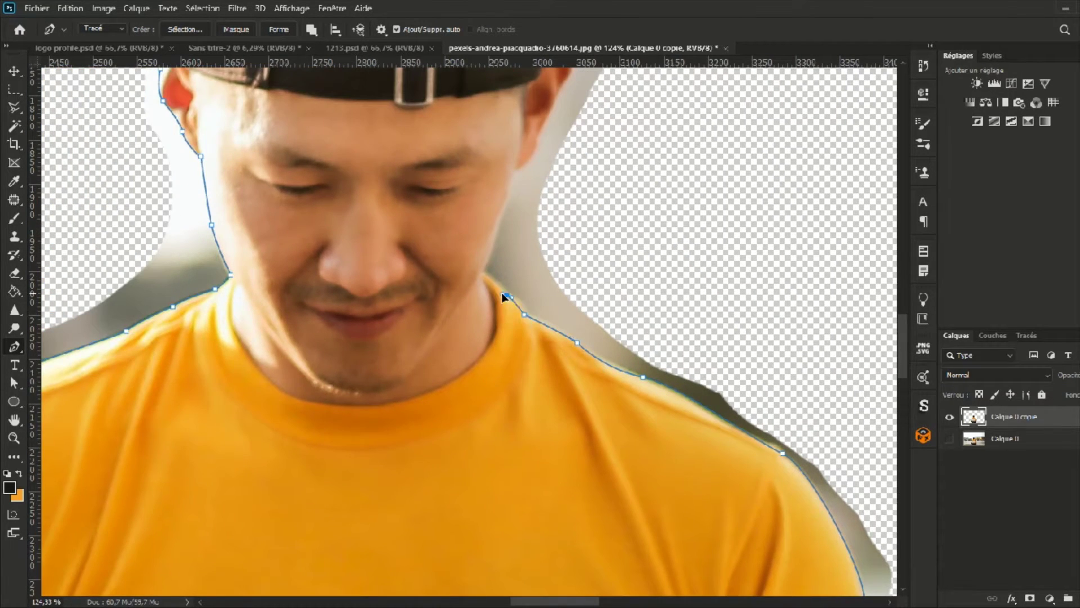
left_click(483, 272)
Step: Trace the edge of the cheek from the shirt collar up to the base of the earlobe
left_click_drag(539, 281, 588, 491)
scroll(572, 482, "up", 5)
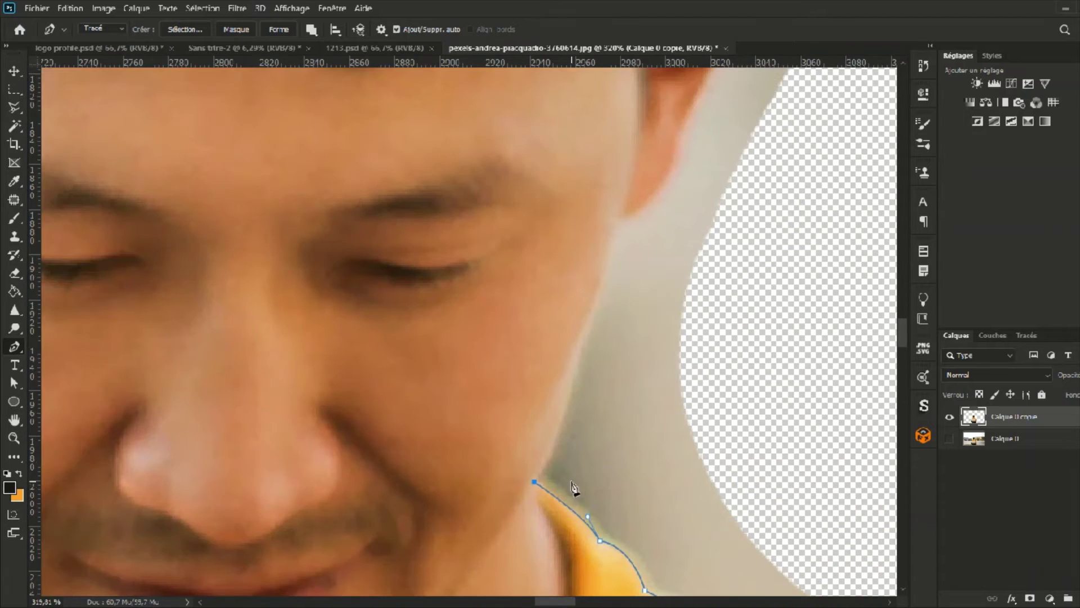
left_click_drag(579, 341, 586, 309)
left_click(620, 217)
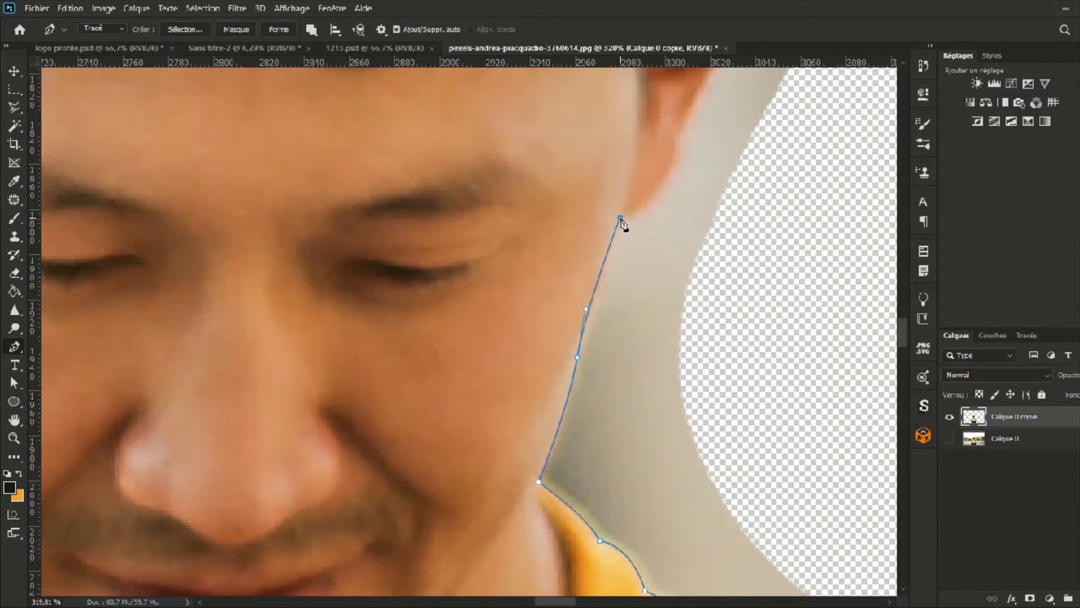
Step: Trace the outer curve of the ear up to its upper edge beside the cap
left_click_drag(683, 98, 684, 70)
left_click_drag(667, 163, 603, 386)
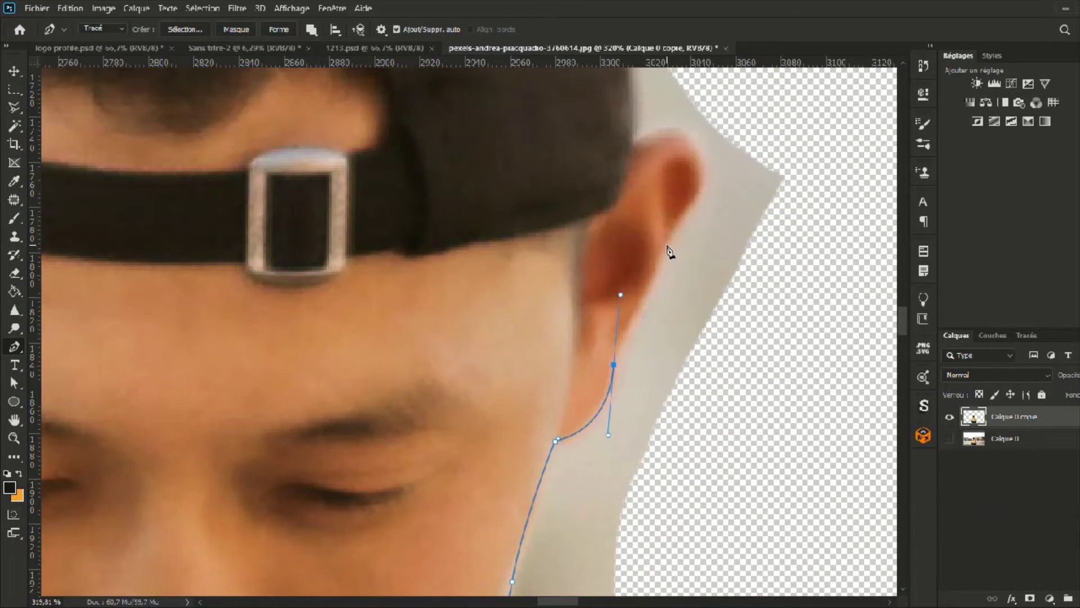
left_click_drag(665, 244, 672, 217)
left_click_drag(619, 295, 616, 336)
left_click_drag(675, 128, 604, 86)
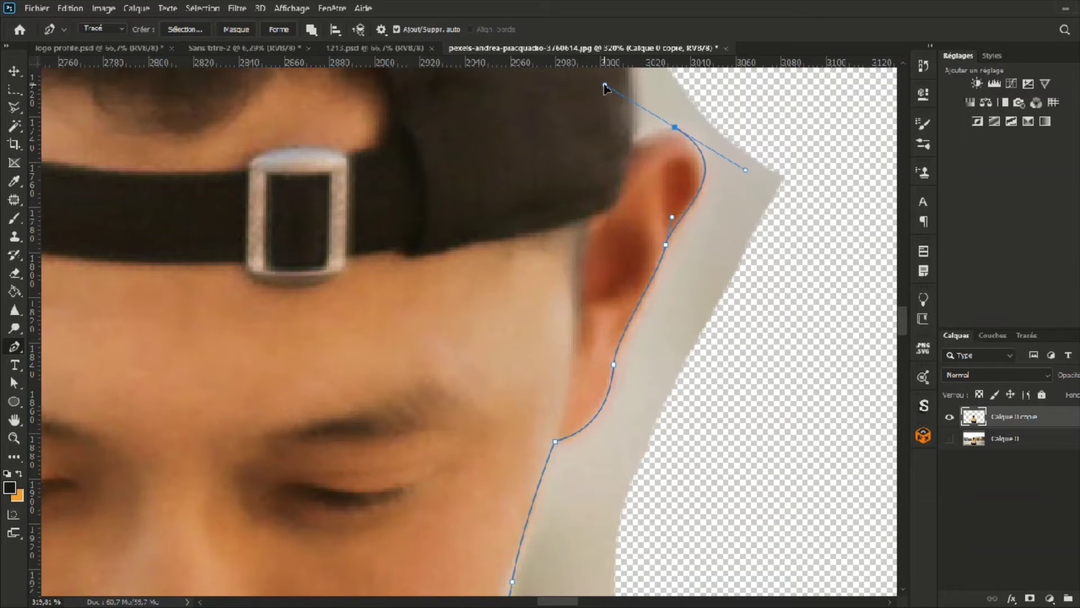
Step: Trace the cap's side and crown, adjust the curve's handles, and close the path at the cap's top button
scroll(621, 100, "up", 10)
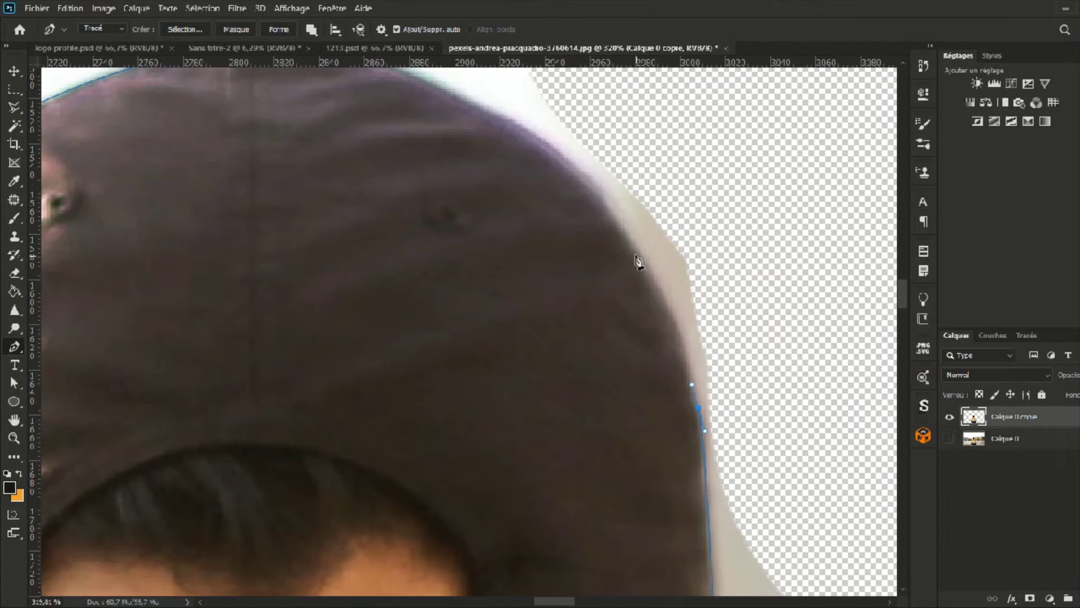
left_click_drag(596, 191, 680, 444)
left_click_drag(470, 104, 452, 96)
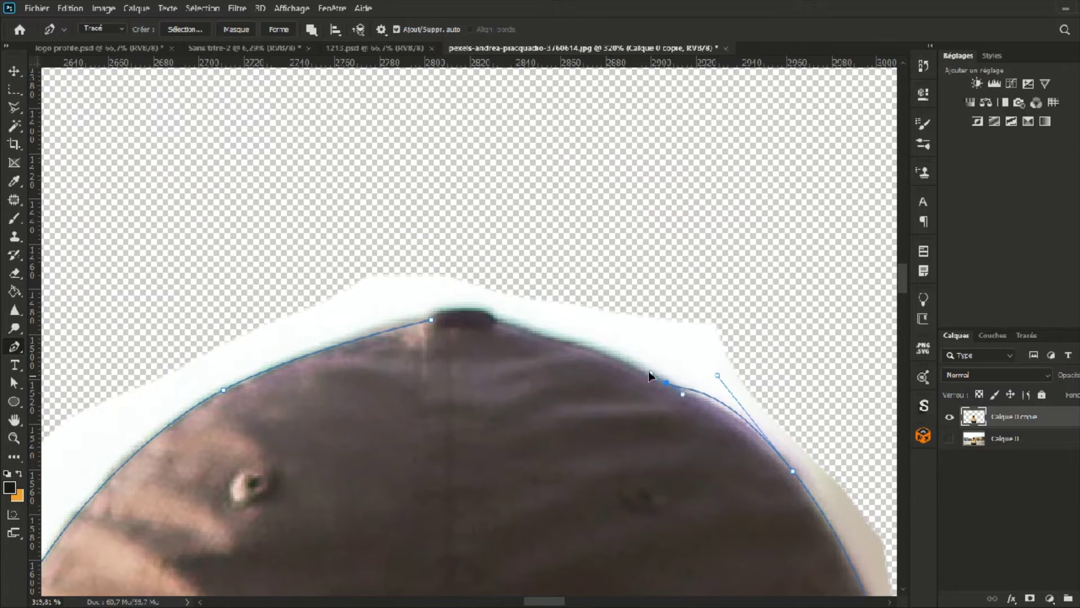
left_click_drag(717, 376, 739, 408)
left_click_drag(634, 390, 757, 478)
left_click_drag(681, 424, 671, 422)
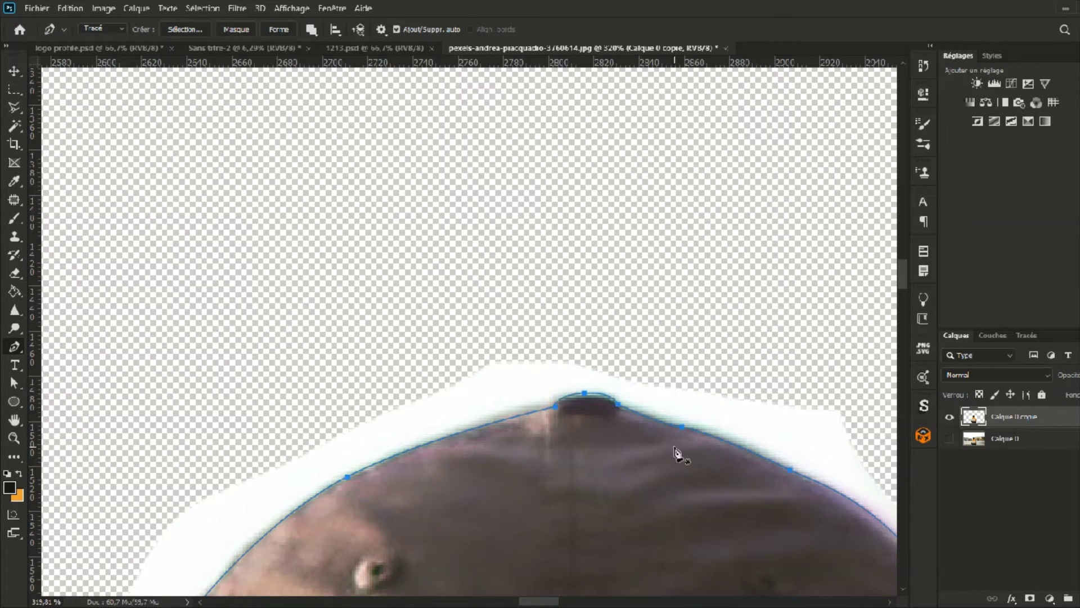
Step: Remove the leftover background outside the closed outline around the man
key("a")
scroll(781, 371, "down", 10)
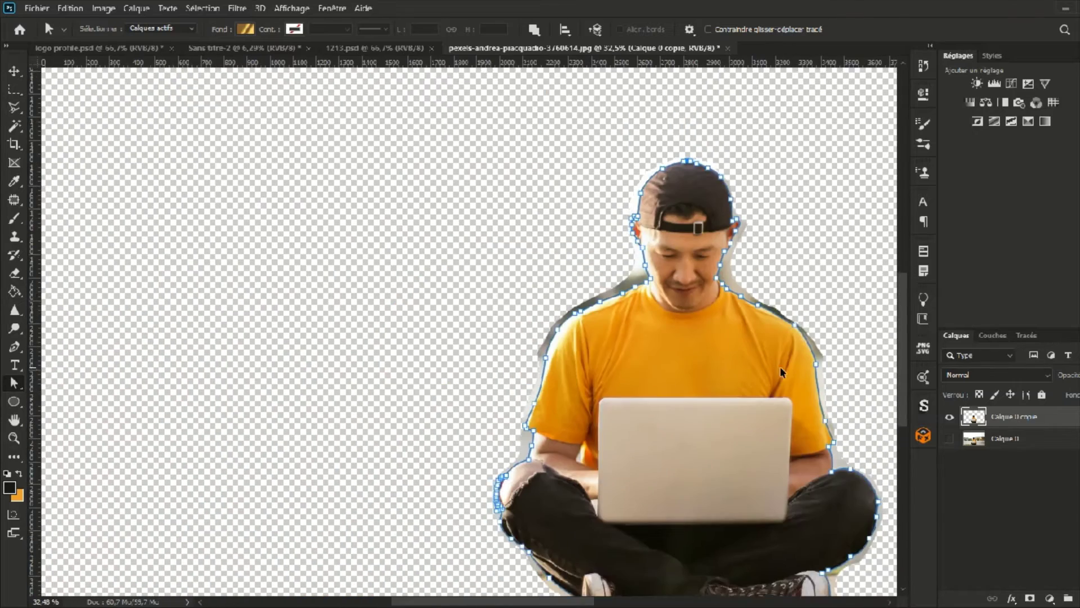
scroll(781, 371, "down", 1)
key("p")
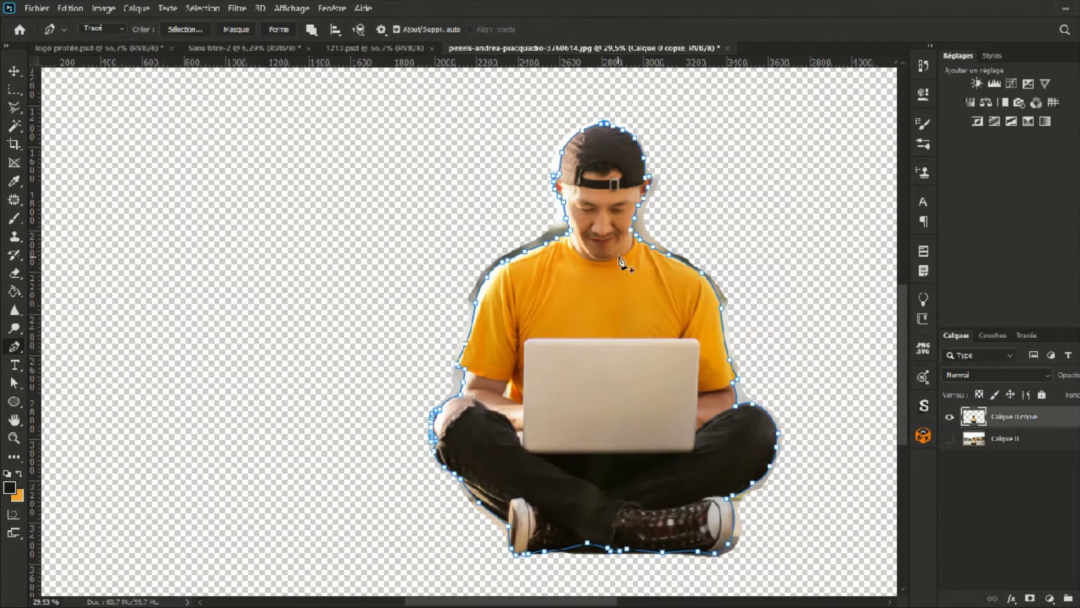
key("Escape")
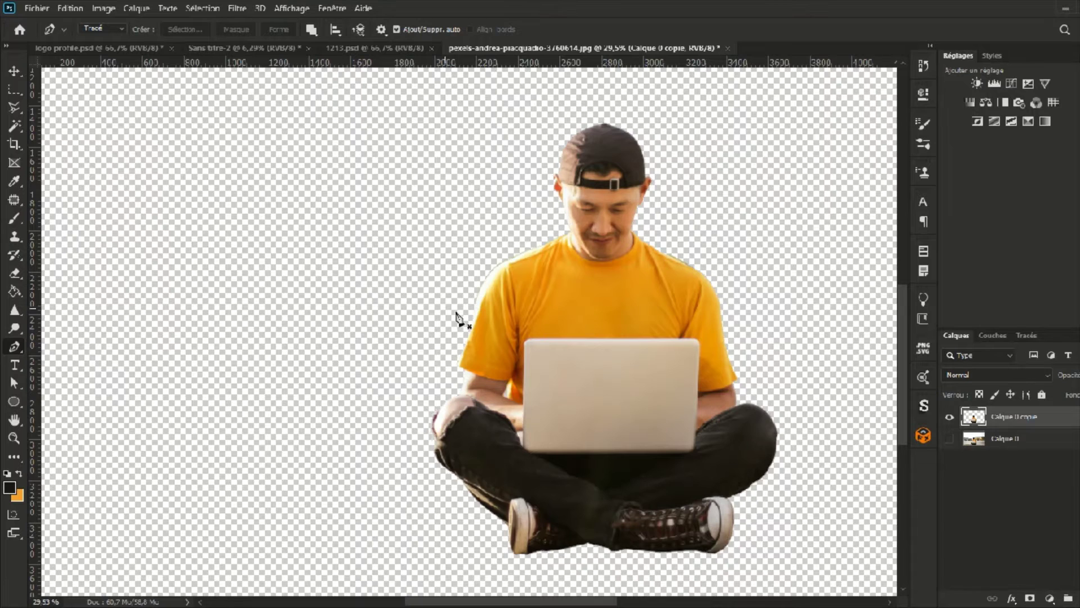
Step: Outline the small background gap between the bent arm and the shirt, turn it into a selection and delete it
scroll(456, 313, "up", 10)
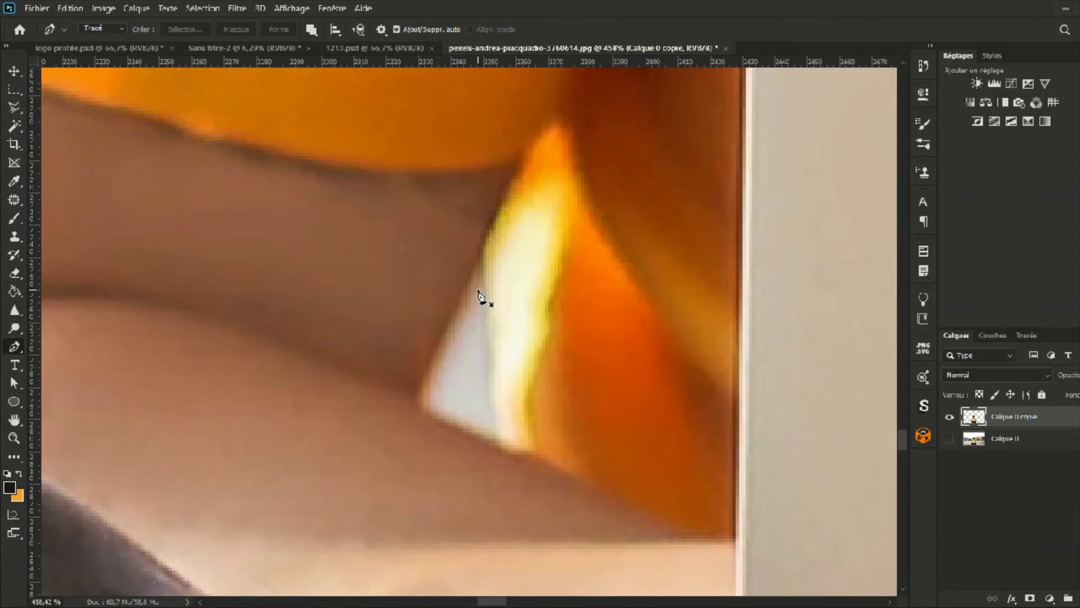
left_click(482, 253)
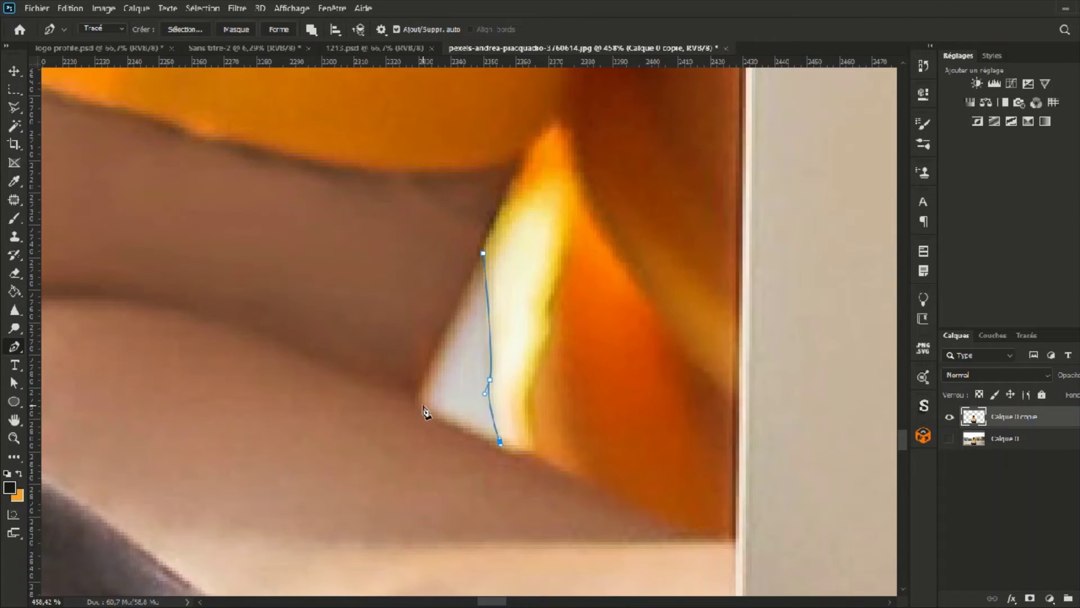
key("ctrl+Return")
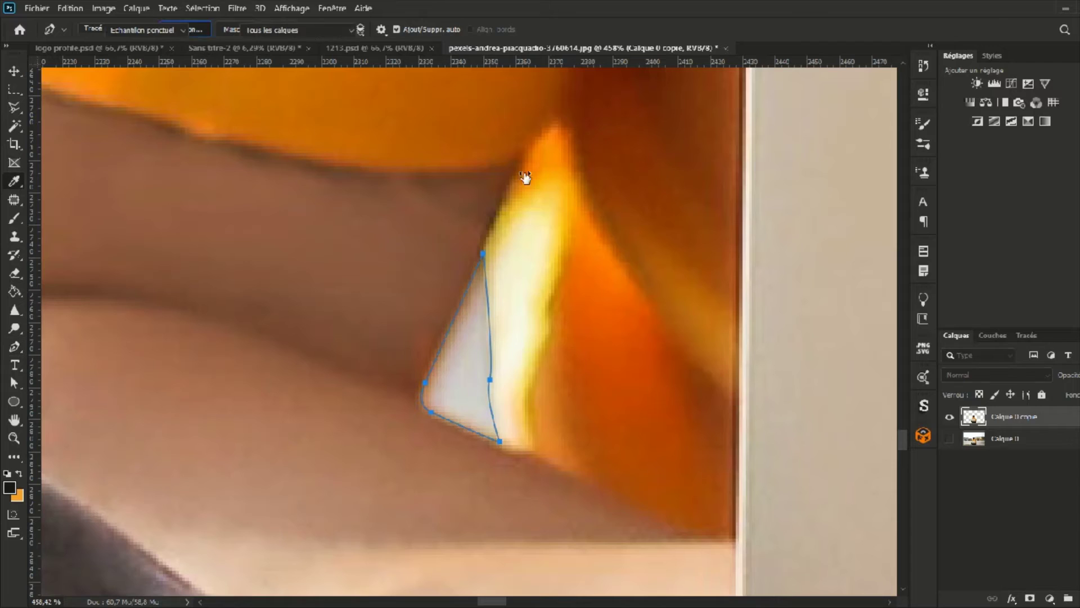
key("Delete")
Step: Check the cleared gap by the arm and compare the cut-out with the original photo layer
scroll(674, 253, "down", 4)
scroll(674, 253, "down", 5)
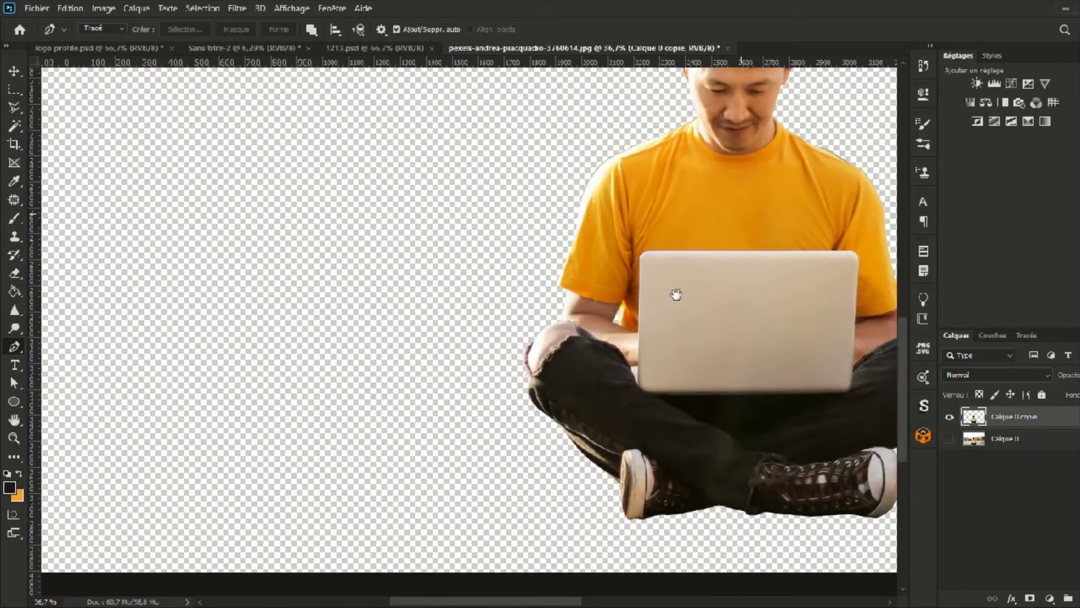
scroll(524, 381, "up", 9)
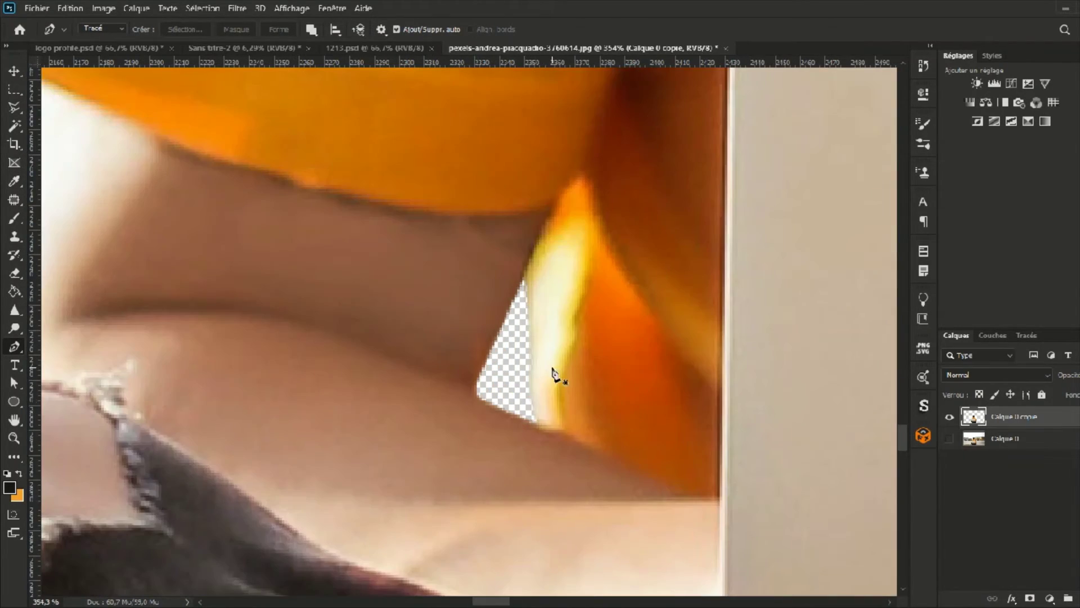
scroll(554, 373, "down", 6)
scroll(471, 240, "down", 4)
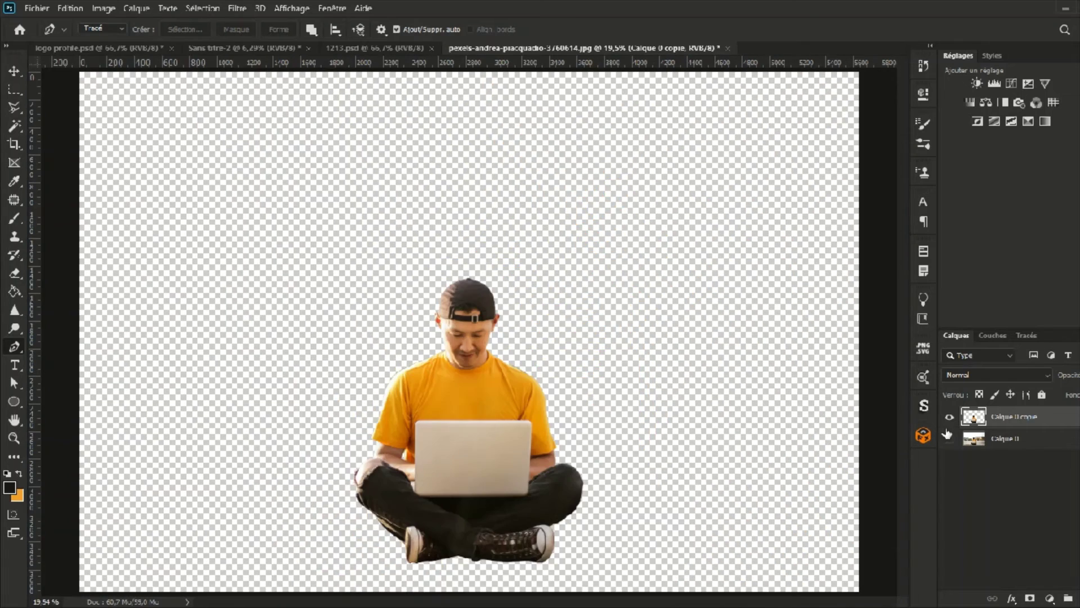
left_click(949, 438)
left_click(949, 438)
left_click(949, 416)
Step: Bring the cut-out man into the 1213.psd banner, scale him to about 23.43% and place him over the yellow wave's dip
scroll(796, 429, "down", 2)
key("v")
left_click_drag(476, 412, 584, 344)
scroll(583, 344, "down", 3)
scroll(584, 343, "down", 3)
left_click_drag(665, 151, 550, 295)
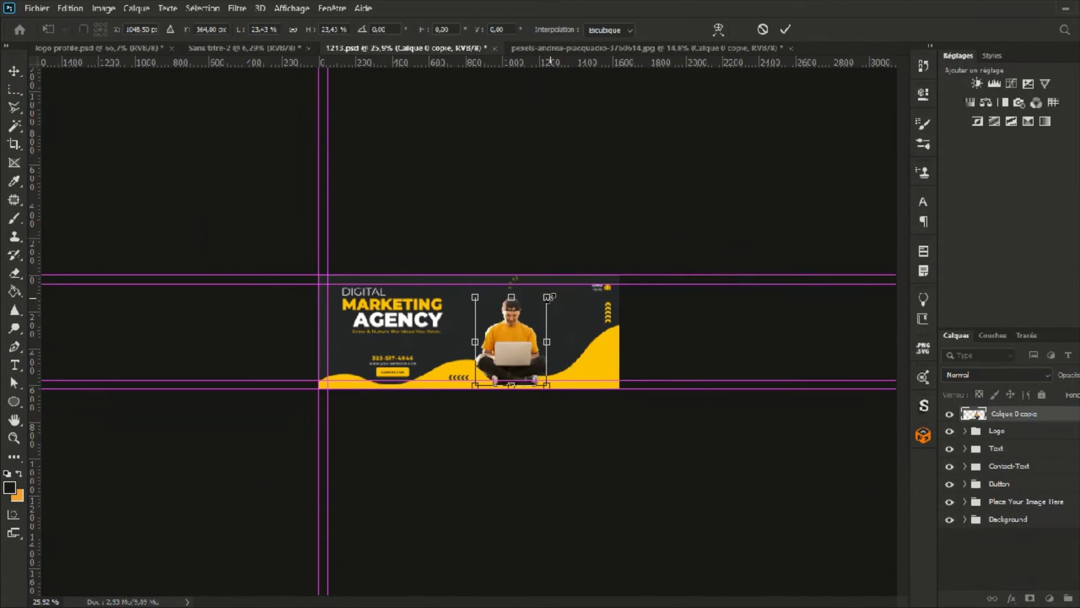
key("Return")
scroll(531, 340, "up", 6)
left_click_drag(531, 340, 588, 325)
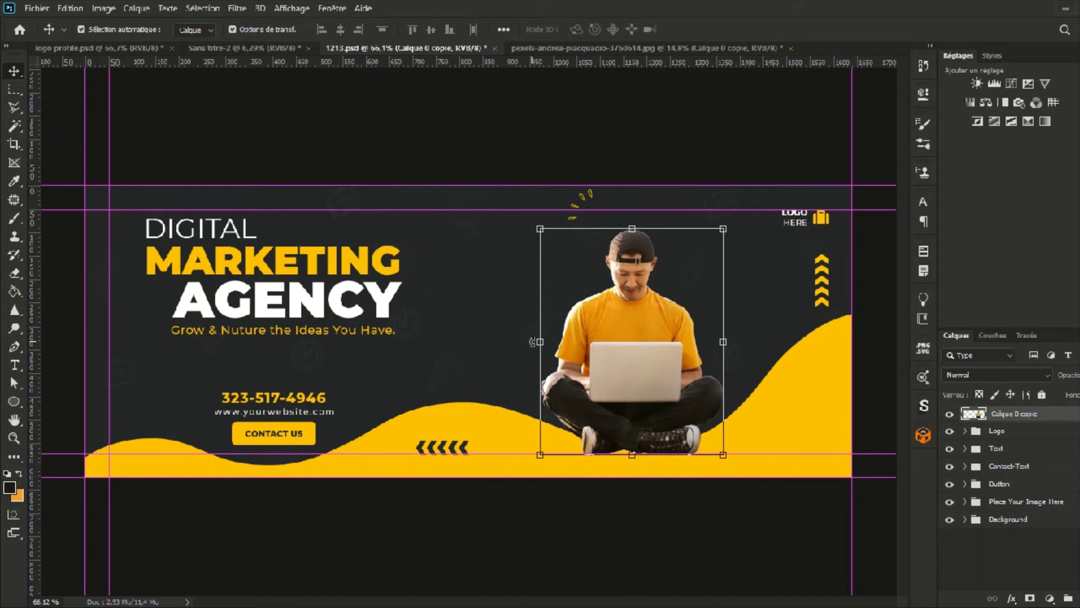
Step: Duplicate the man's layer and start a drop shadow effect on the lower copy
scroll(717, 403, "up", 7)
key("ctrl+j")
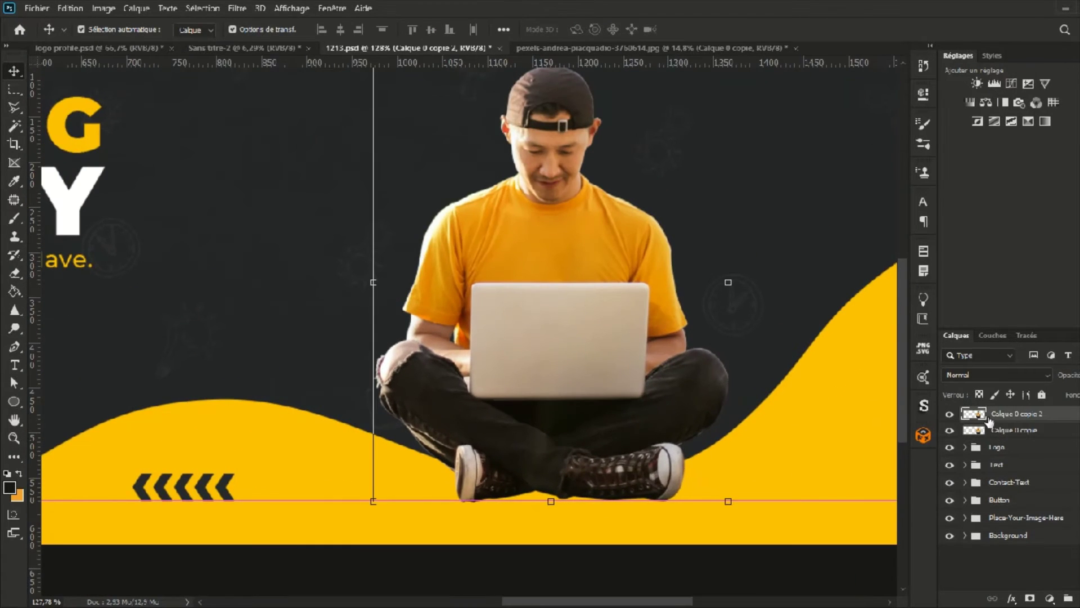
left_click(1004, 432)
key("space")
left_click_drag(702, 429, 463, 430)
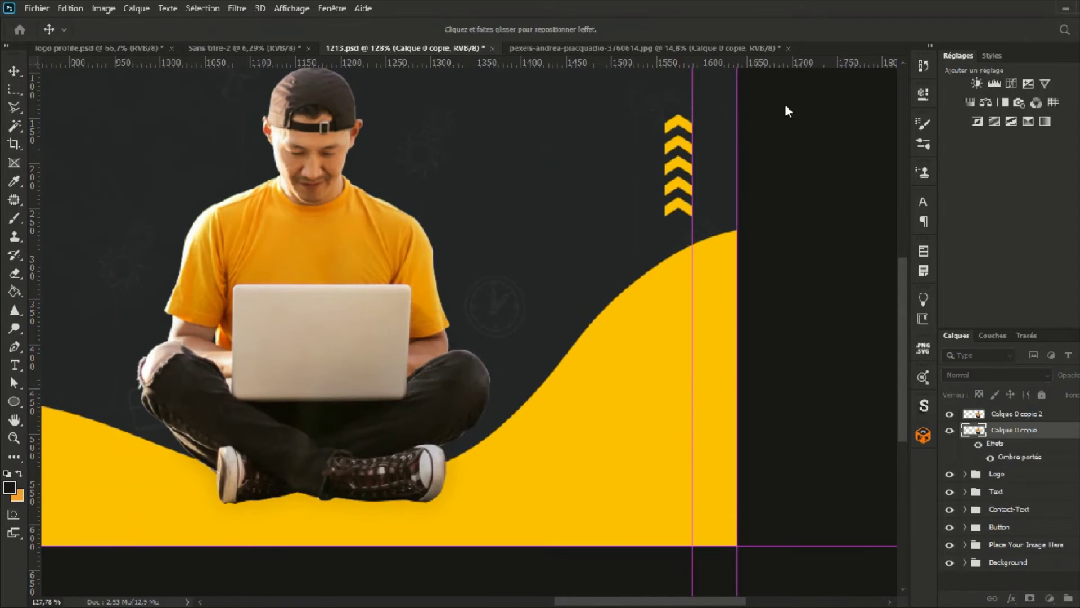
Step: Reposition and soften the drop shadow so it falls beneath the man, and rasterize the effect into the lower copy
left_click_drag(784, 104, 806, 127)
left_click_drag(815, 84, 824, 86)
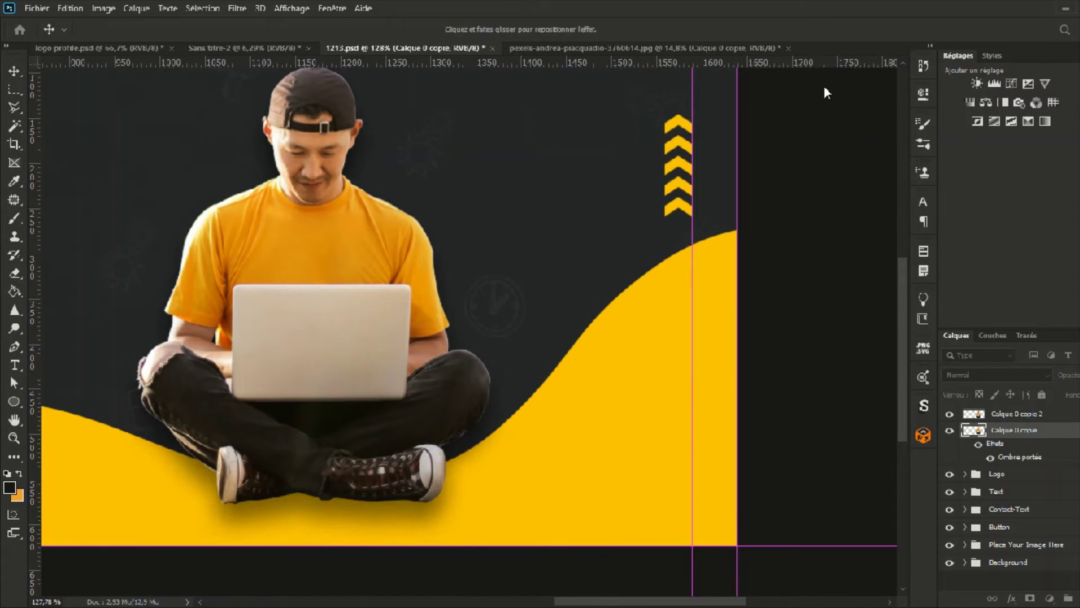
left_click_drag(808, 161, 819, 161)
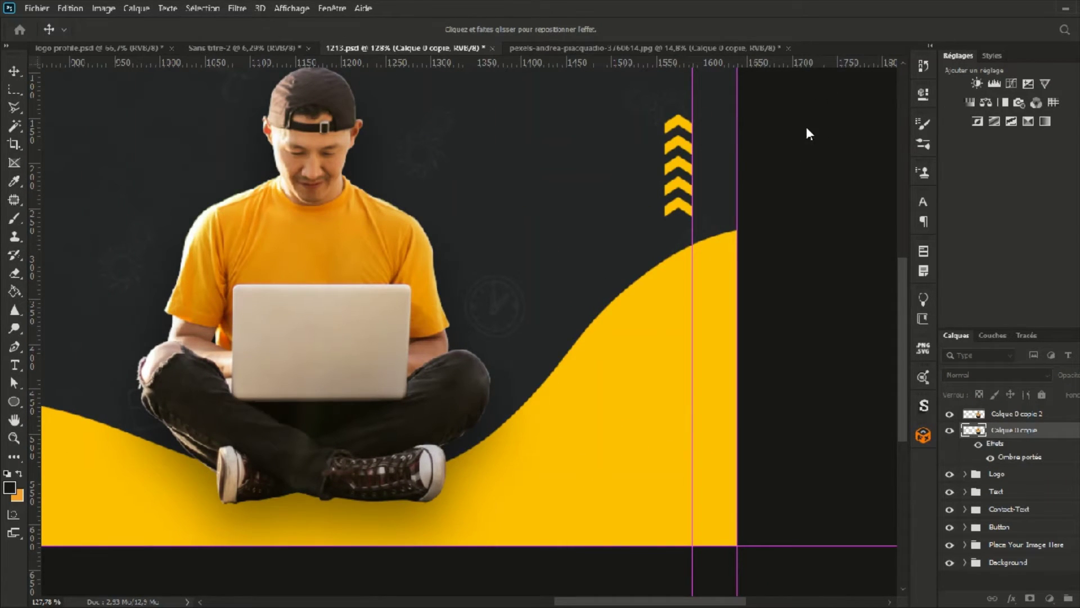
key("Return")
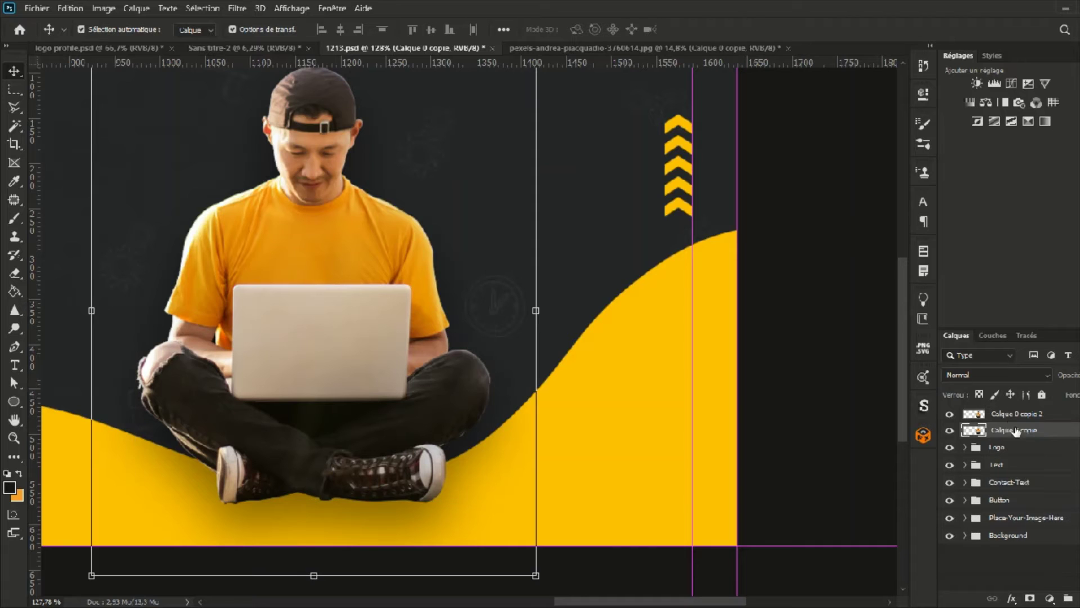
Step: Add a layer mask to the lower copy and select everything outside the man's silhouette for erasing
left_click(1029, 596)
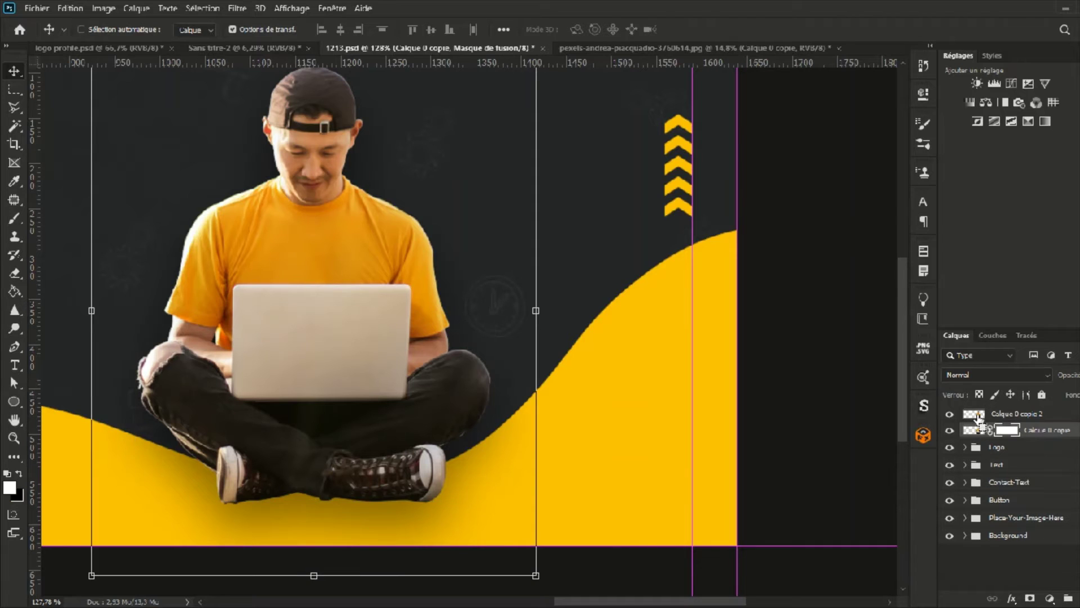
left_click(973, 414, "ctrl")
scroll(509, 420, "down", 3)
key("space")
left_click_drag(471, 389, 563, 441)
key("e")
key("ctrl+shift+i")
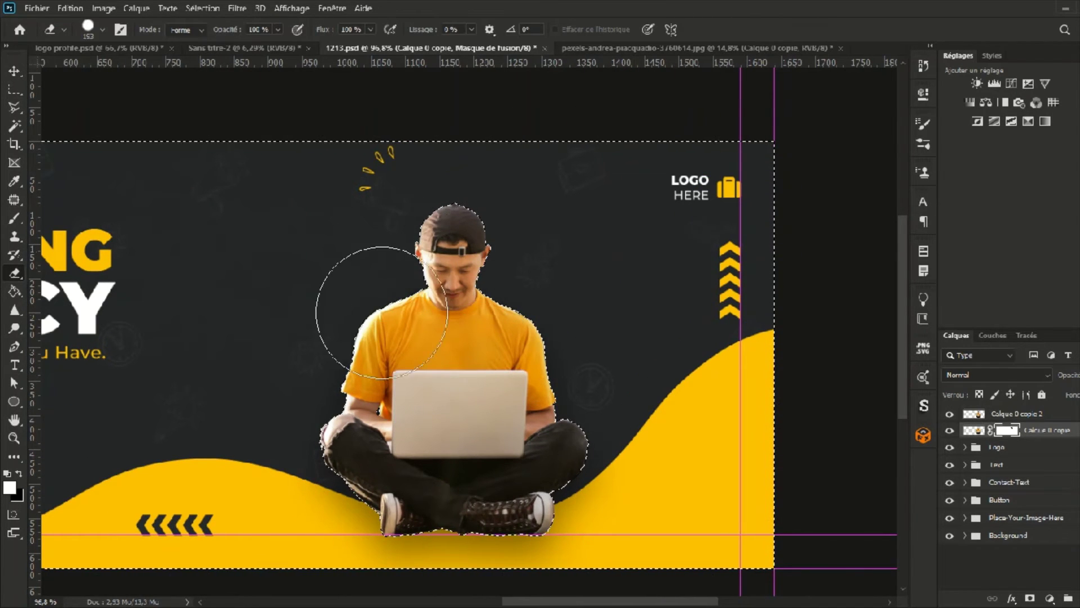
Step: Fade the shadow around the man's upper body and knees on the mask with a soft Eraser, reducing its opacity to 50%
left_click(583, 379)
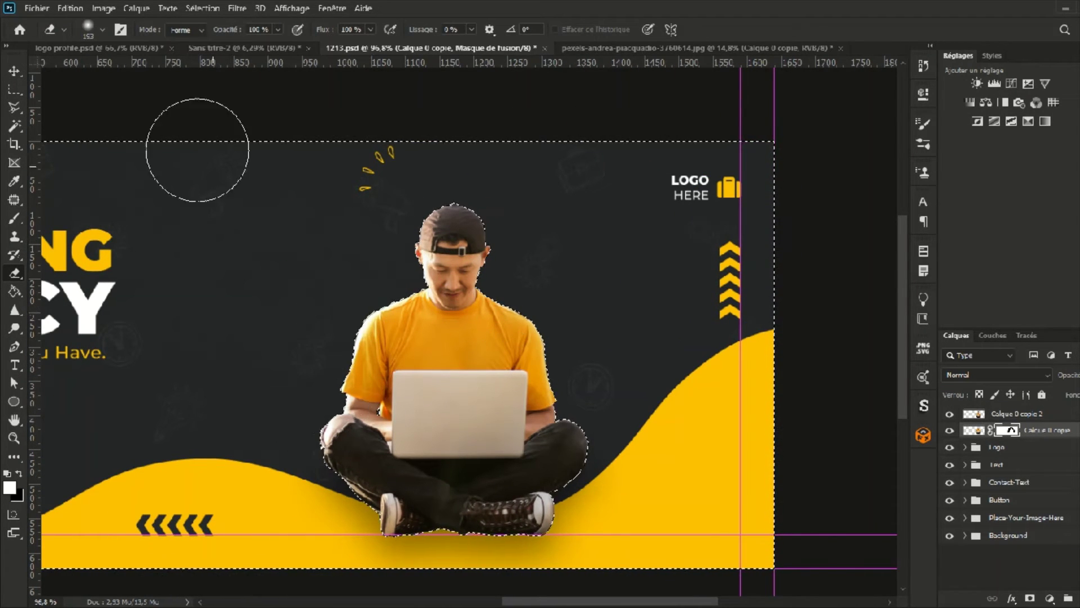
key("5")
left_click(329, 456)
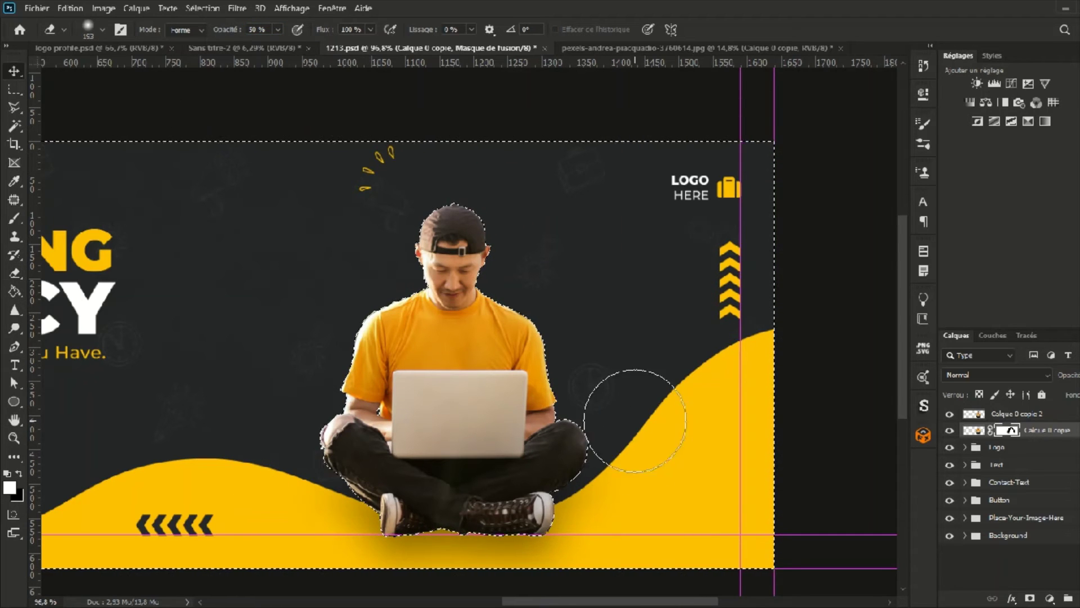
Step: Deselect, apply the layer mask to the lower copy, and check the shadow by toggling the upper copy's visibility
key("v")
key("ctrl+d")
right_click(1014, 429)
left_click(990, 470)
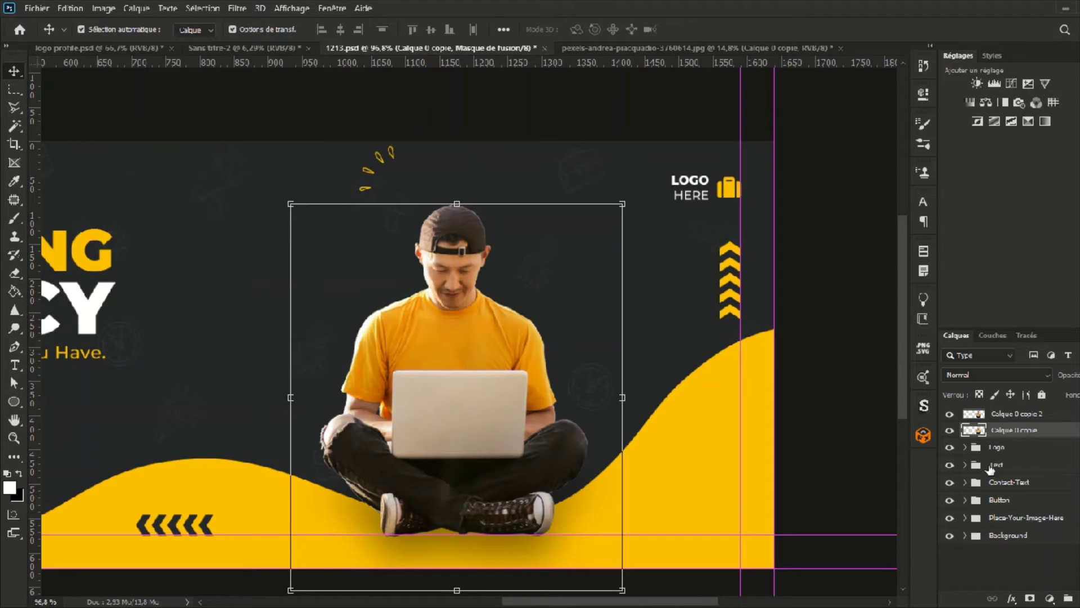
left_click(949, 415)
left_click(949, 414)
Step: Add a new layer between the man's two copies and draw a dark radial gradient beneath his feet
key("ctrl+shift+alt+n")
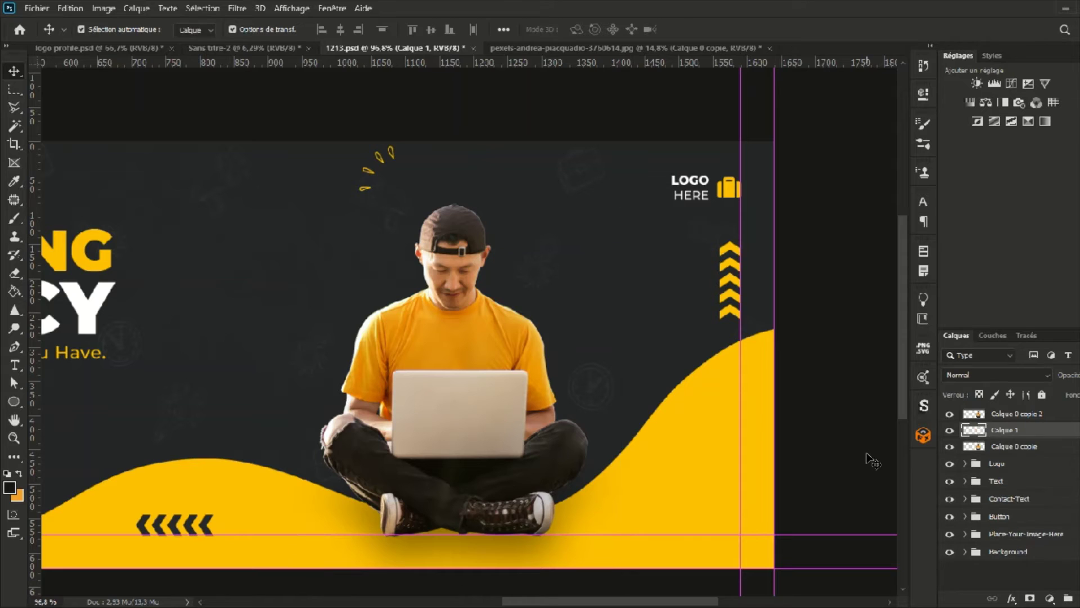
key("g")
key("shift+g")
left_click(115, 29)
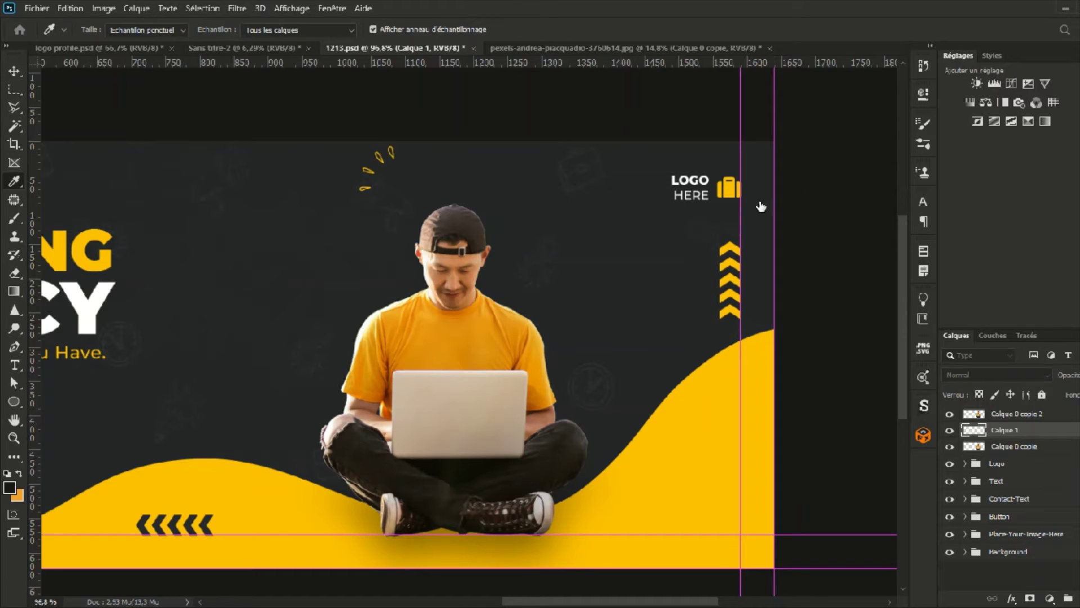
key("g")
key("v")
mouse_move(615, 348)
left_mouse_down()
mouse_move(621, 371)
mouse_move(477, 513)
mouse_move(461, 516)
left_mouse_up()
Step: Widen and flatten the dark gradient into a perspective ground shadow under the man's crossed legs
key("ctrl+t")
left_click_drag(492, 517, 636, 523)
mouse_move(426, 510)
left_mouse_down()
mouse_move(290, 513)
mouse_move(337, 494)
left_mouse_up()
left_click_drag(630, 492, 568, 495)
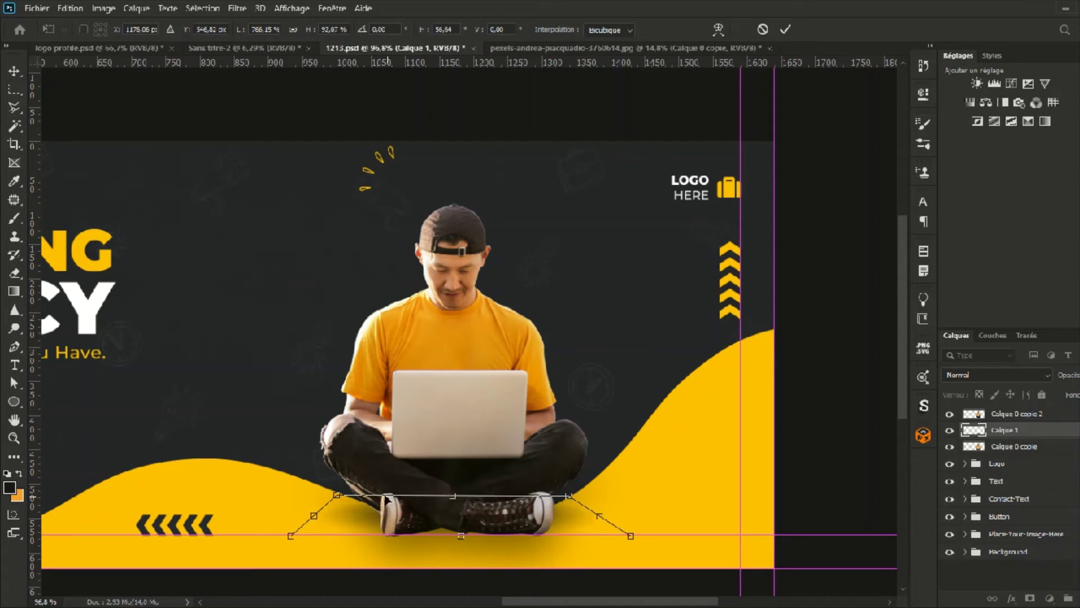
left_click_drag(338, 494, 358, 500)
left_click_drag(569, 497, 561, 500)
left_click_drag(290, 542, 219, 543)
key("Return")
Step: Group the ground shadow layer with the man's lower copy
left_click(1054, 452, "shift")
left_click(1054, 450, "shift")
key("ctrl+g")
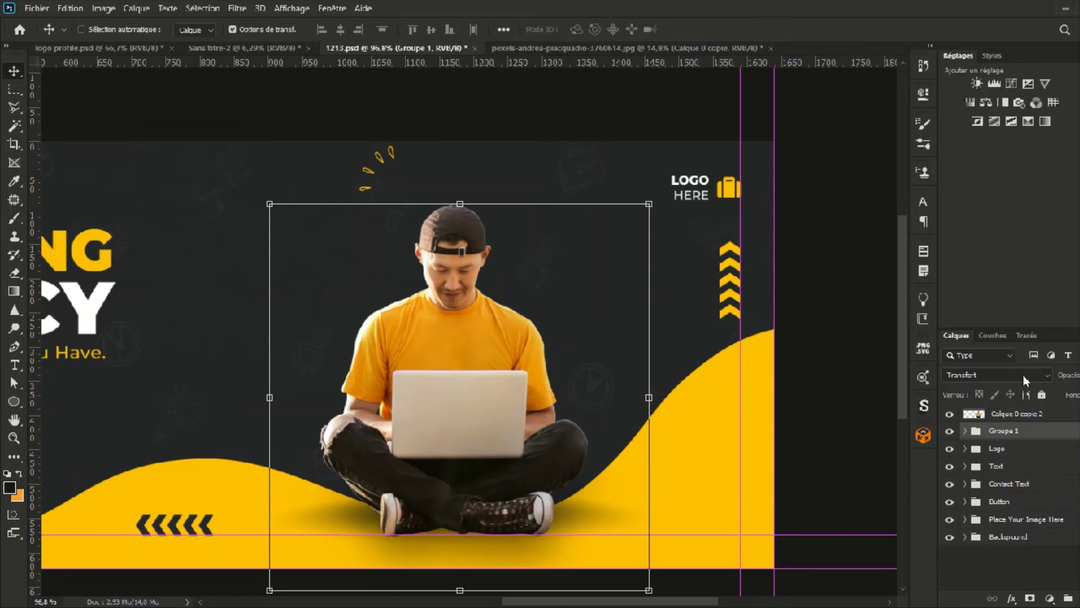
Step: Try out blend modes on the shadow group and set it to Lumière crue (Hard Light)
key("Down")
key("Down")
key("Down")
key("Down")
key("Down")
key("Down")
key("Down")
key("Down")
key("Down")
key("Down")
key("Down")
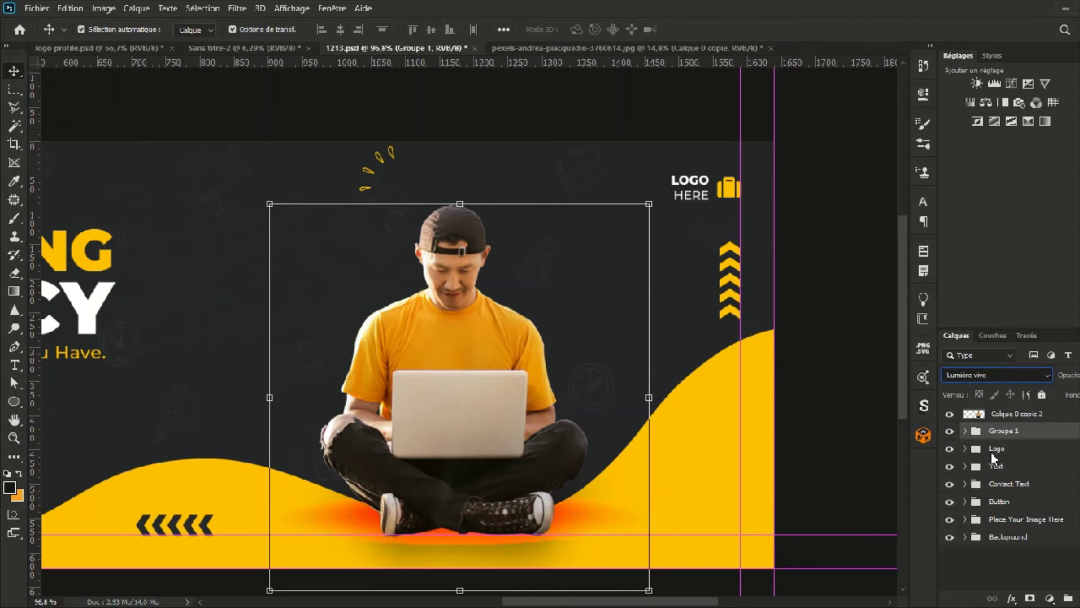
left_click_drag(1067, 379, 1062, 378)
left_click(881, 424)
key("ctrl+0")
Step: Duplicate the man's copy inside the shadow group and give the duplicate a large, dark Outer Glow
left_click(965, 430)
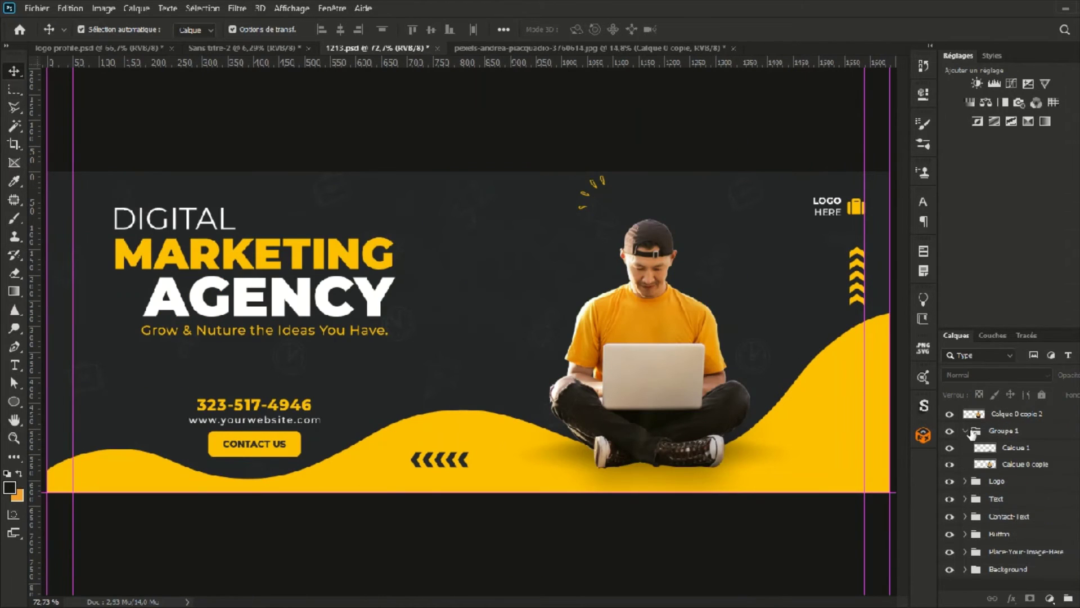
left_click(1017, 466)
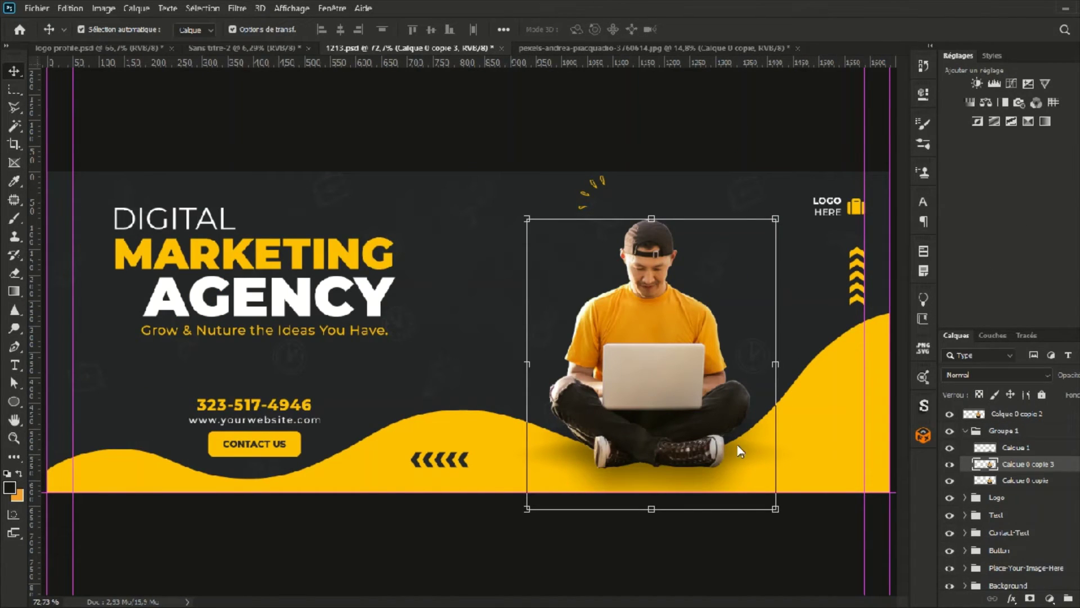
key("h")
left_click(602, 261)
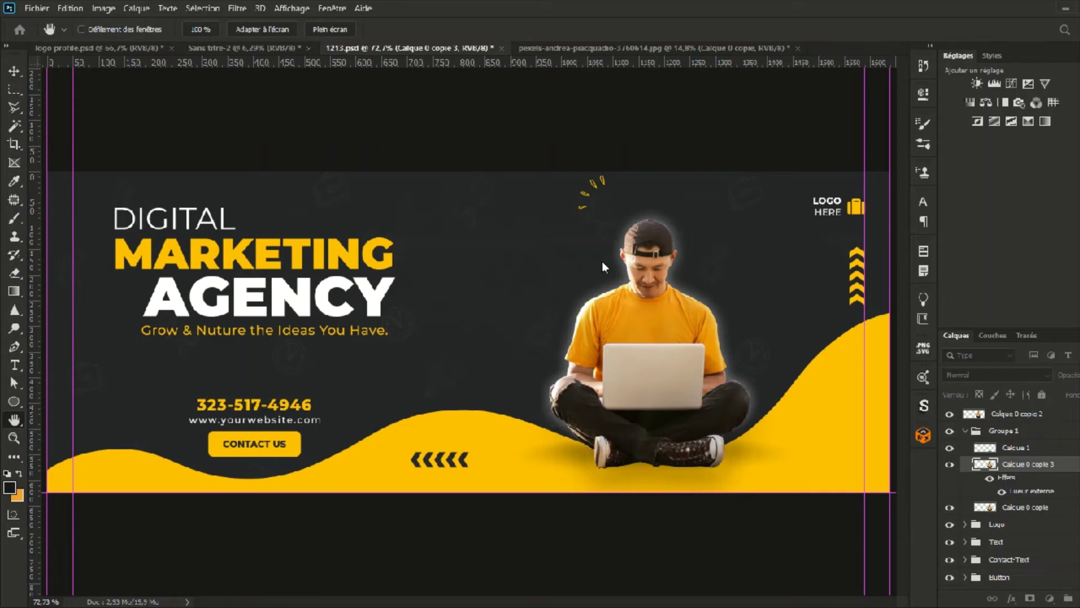
left_click(768, 116)
left_click(704, 302)
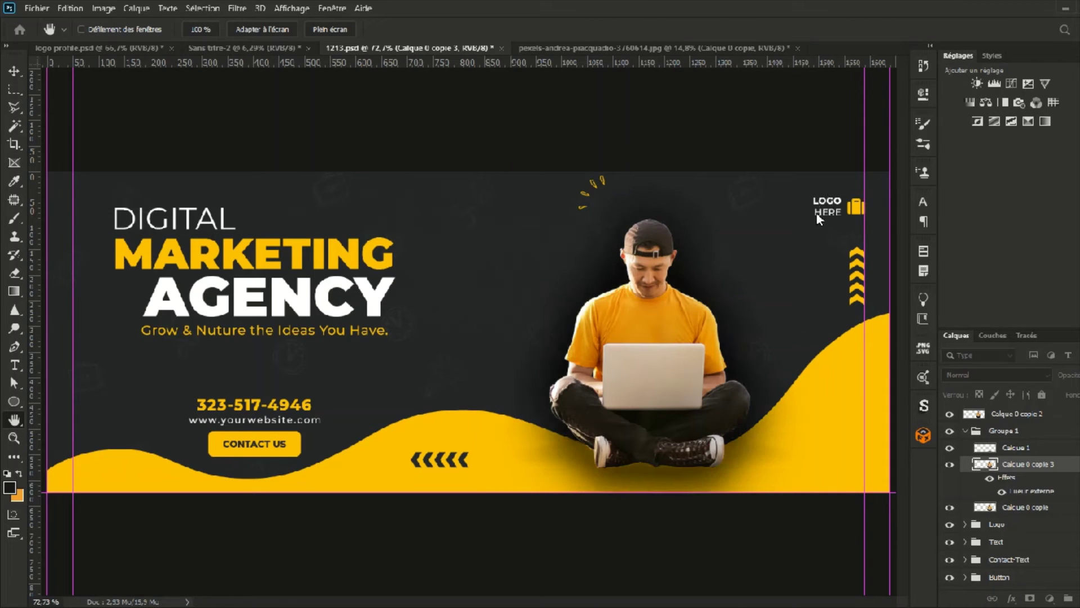
Step: Rasterize the layer style of the glowing duplicate and add a layer mask to it
key("v")
left_click(1030, 598)
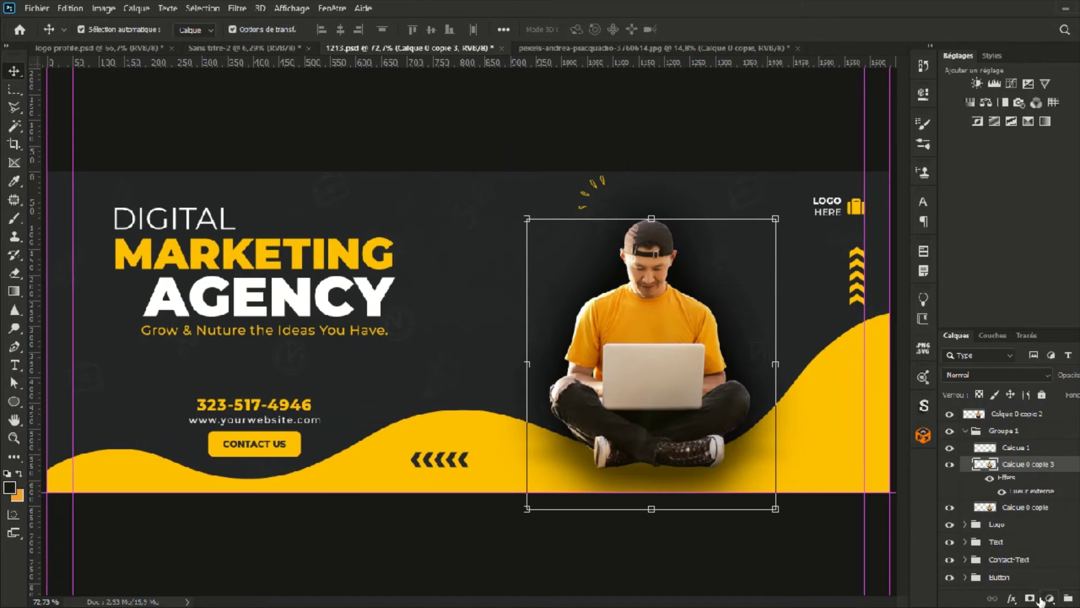
key("ctrl+z")
right_click(1053, 465)
left_click(907, 271)
left_click(1029, 598)
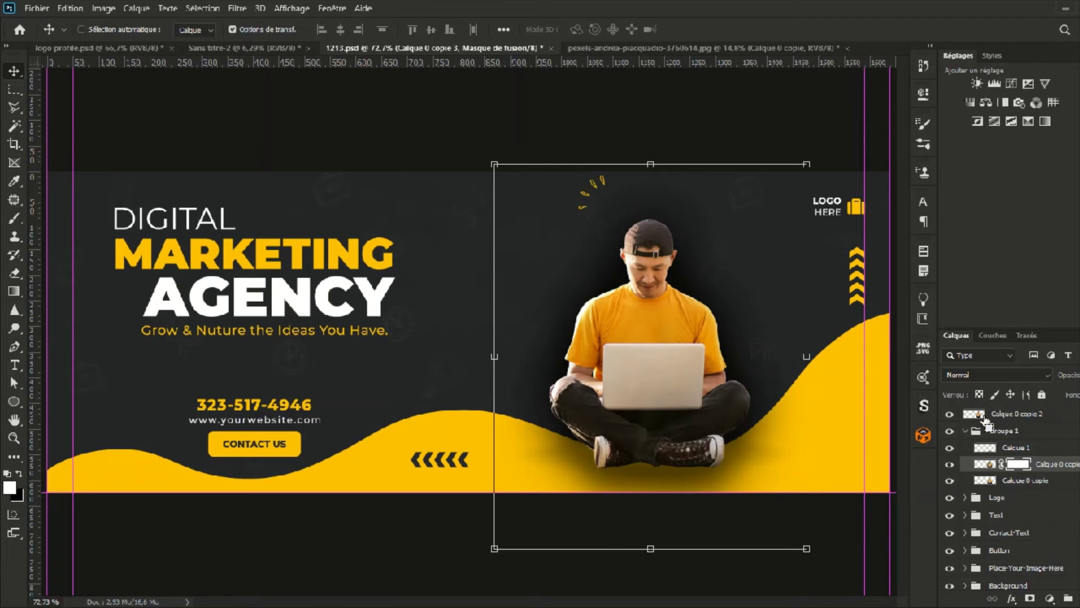
Step: Select everything outside the man's silhouette and erase the dark glow around his upper body on the mask, then deselect
left_click(977, 415, "ctrl")
key("ctrl+shift+i")
key("e")
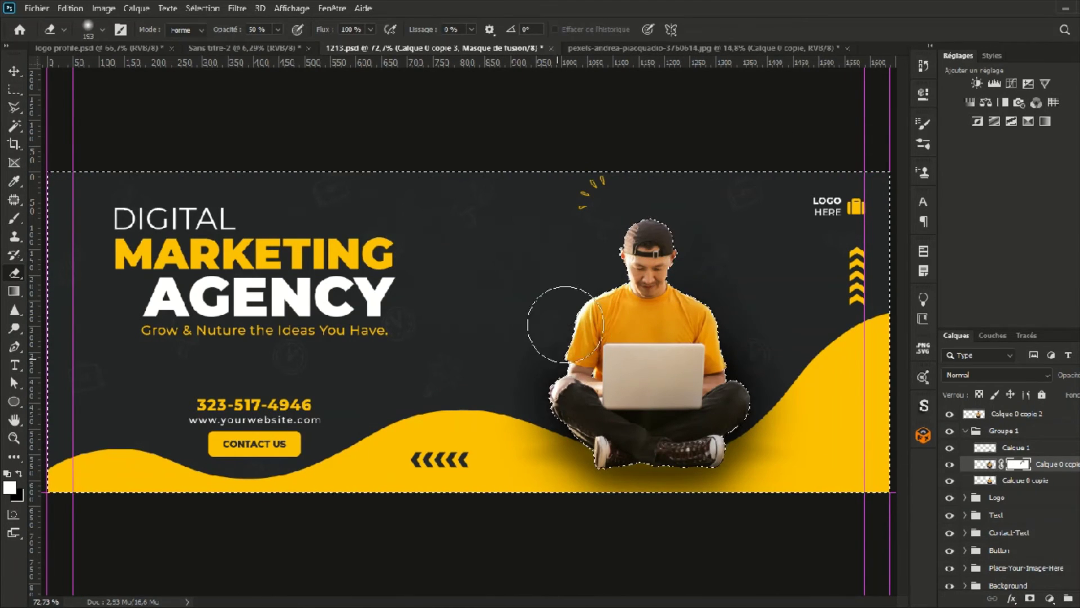
mouse_move(744, 366)
left_mouse_down()
mouse_move(723, 492)
mouse_move(388, 531)
mouse_move(454, 538)
left_mouse_up()
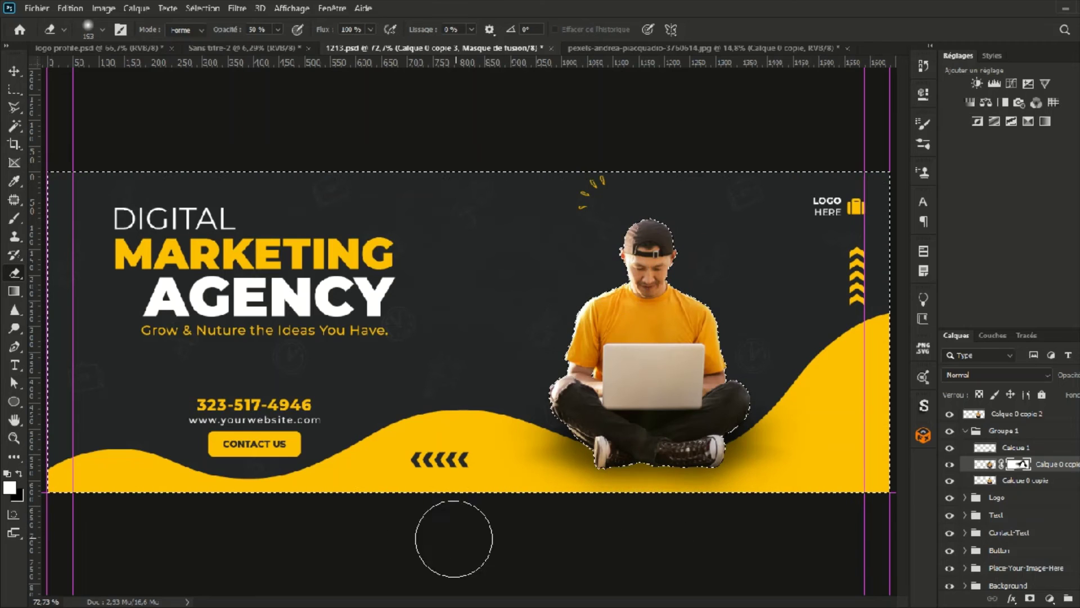
key("ctrl+d")
left_click(965, 430)
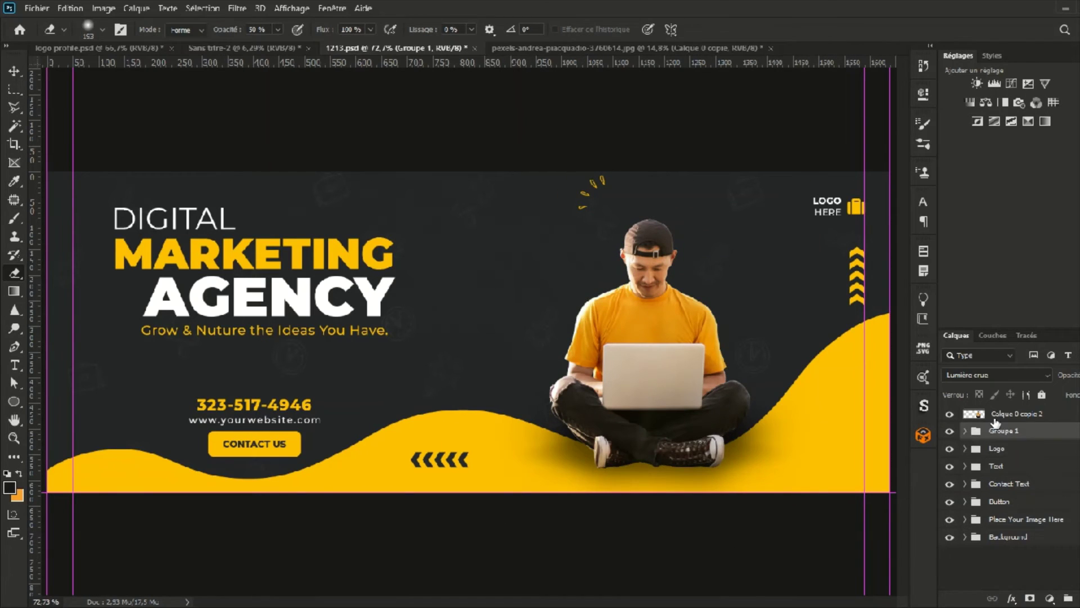
left_click(994, 417)
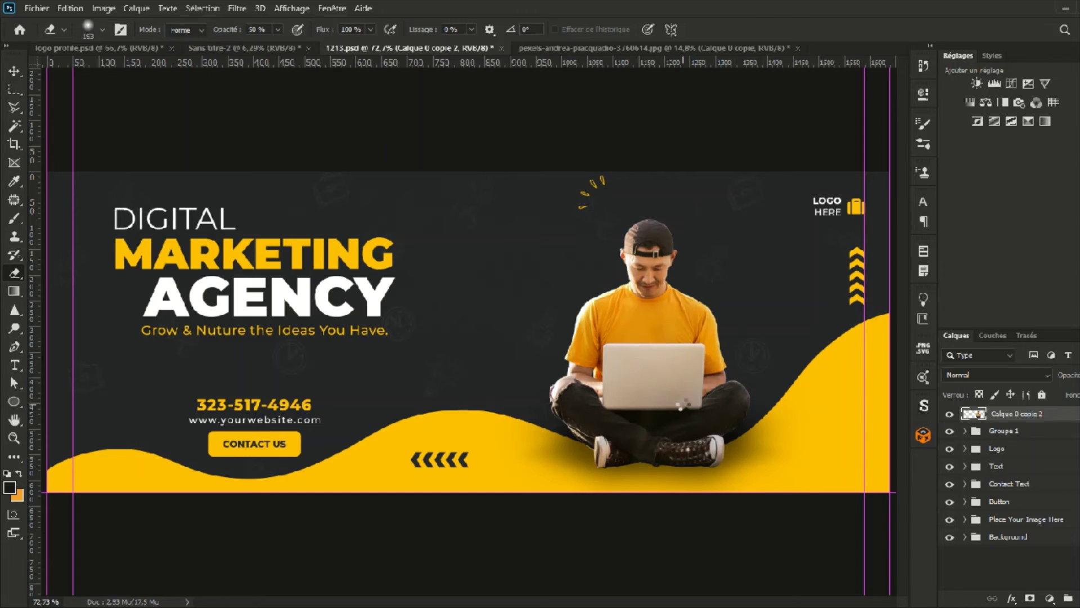
key("v")
left_click(714, 514)
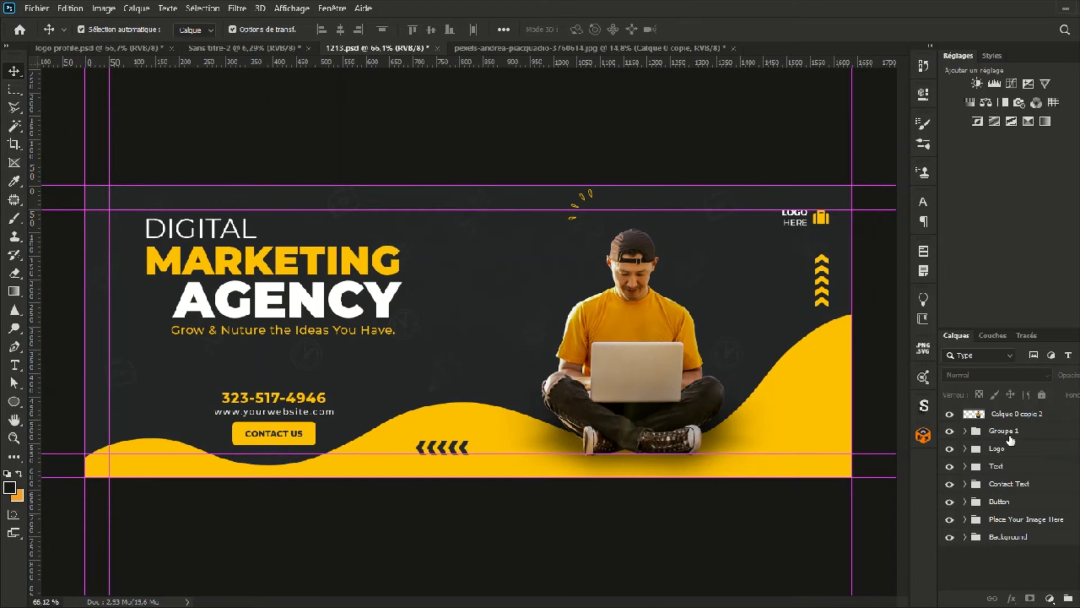
Step: Create a new layer above the Logo group and sample the orange of the man's T-shirt as foreground colour
left_click(1010, 448)
key("ctrl+shift+alt+n")
key("g")
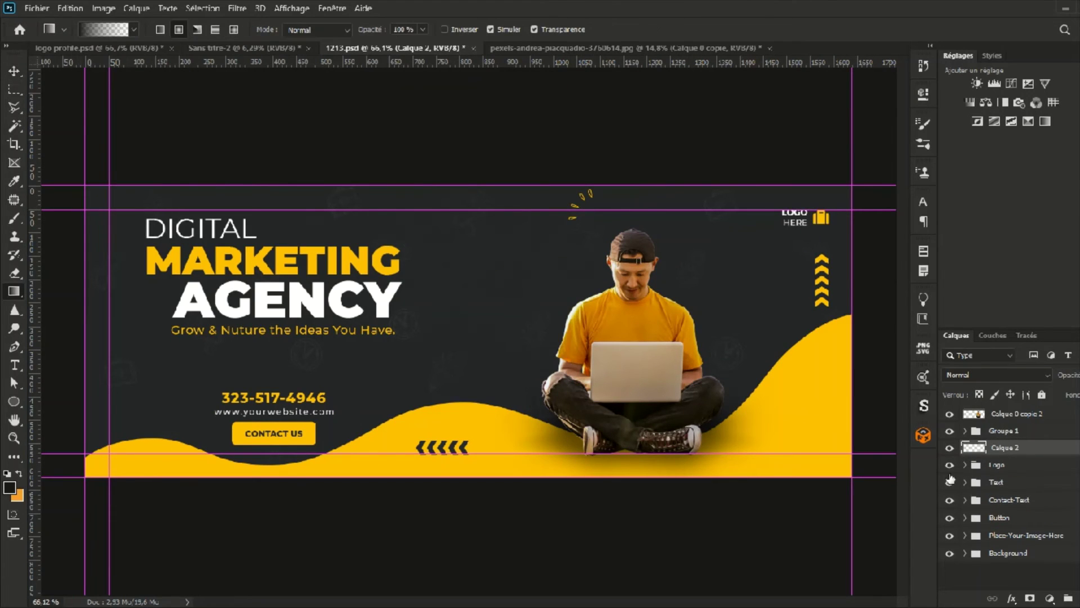
left_click(576, 305, "alt")
left_click(602, 297, "alt")
key("i")
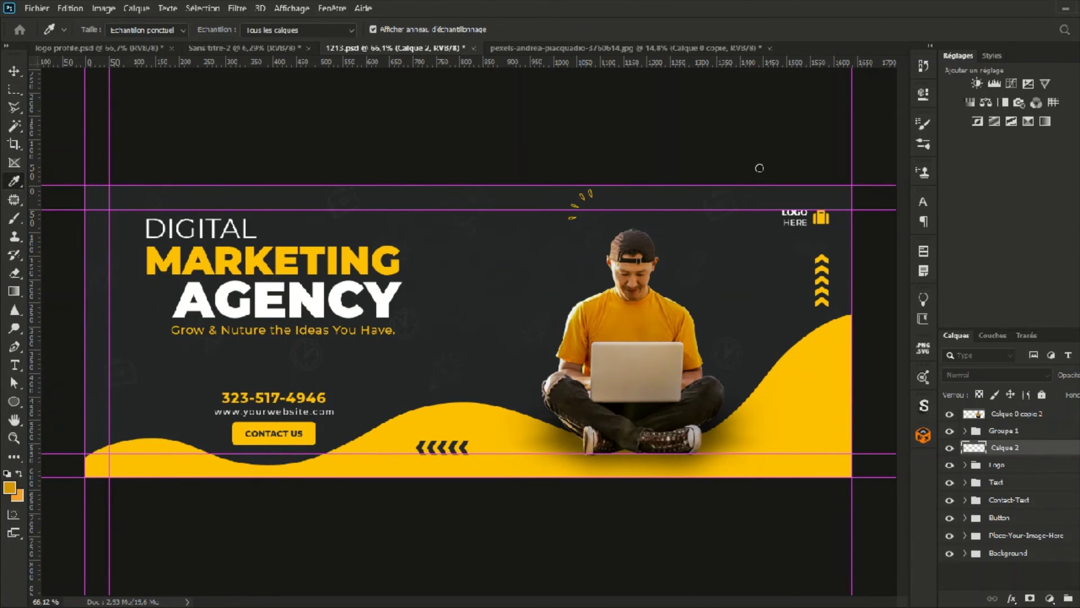
Step: Draw an orange radial gradient on the new layer and centre it behind the man
key("g")
key("v")
left_click_drag(565, 293, 684, 412)
left_click_drag(550, 284, 632, 339)
key("Return")
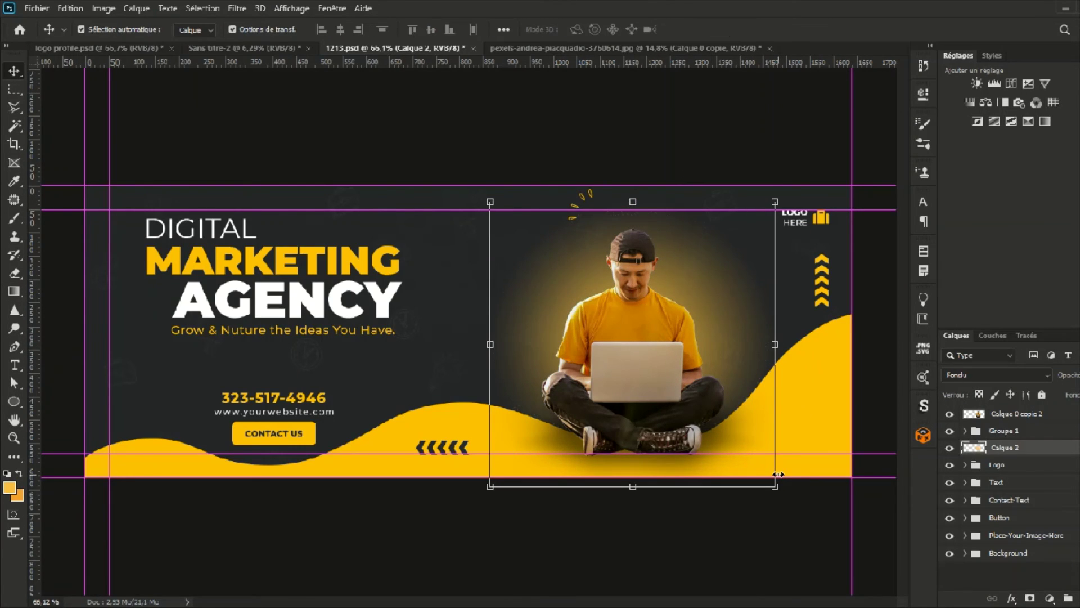
Step: Cycle the orange glow layer through the blend modes to Luminosité (Luminosity) and lower its opacity to 20%
key("shift+alt+d")
key("shift+plus")
key("shift+plus")
key("shift+plus")
key("shift+plus")
key("shift+plus")
key("shift+plus")
key("shift+plus")
key("shift+plus")
key("shift+plus")
key("shift+plus")
key("shift+plus")
key("shift+plus")
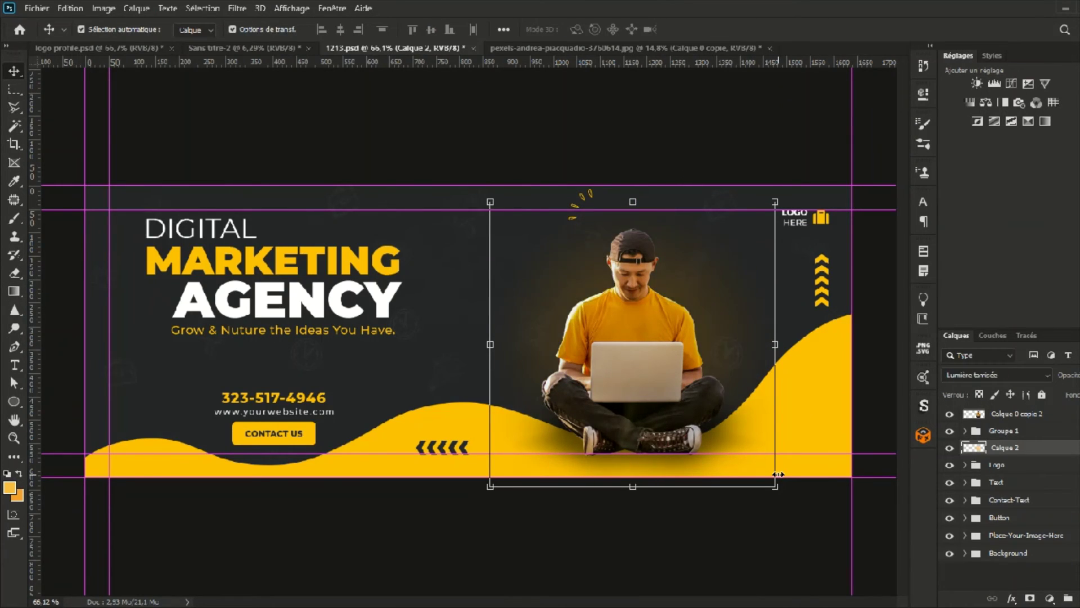
key("shift+plus")
key("shift+plus")
key("shift+plus")
key("shift+plus")
key("shift+plus")
key("shift+plus")
key("shift+plus")
key("shift+plus")
key("shift+plus")
key("shift+plus")
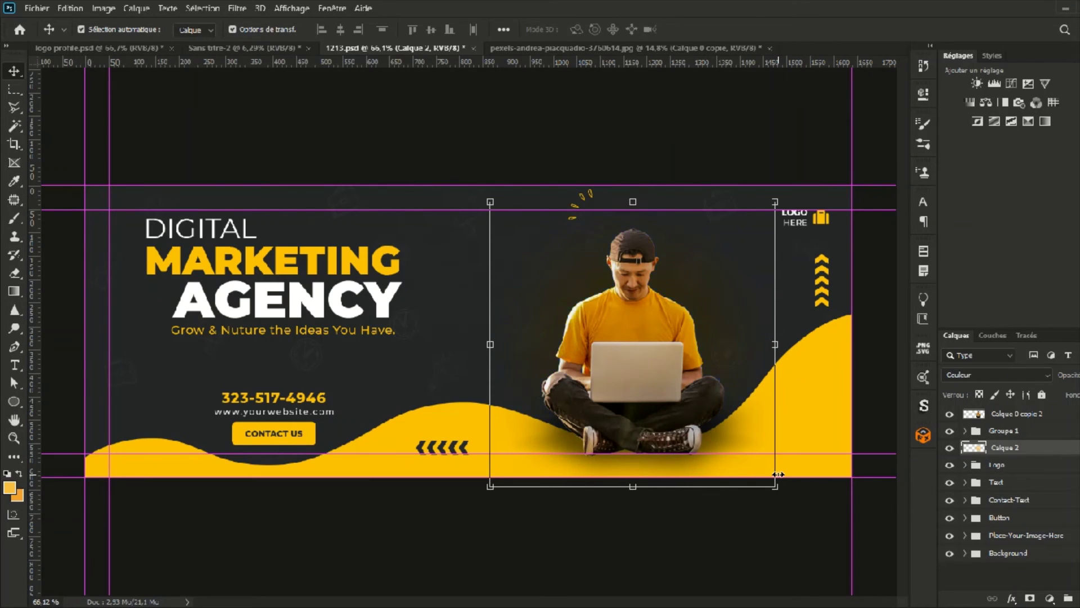
key("2")
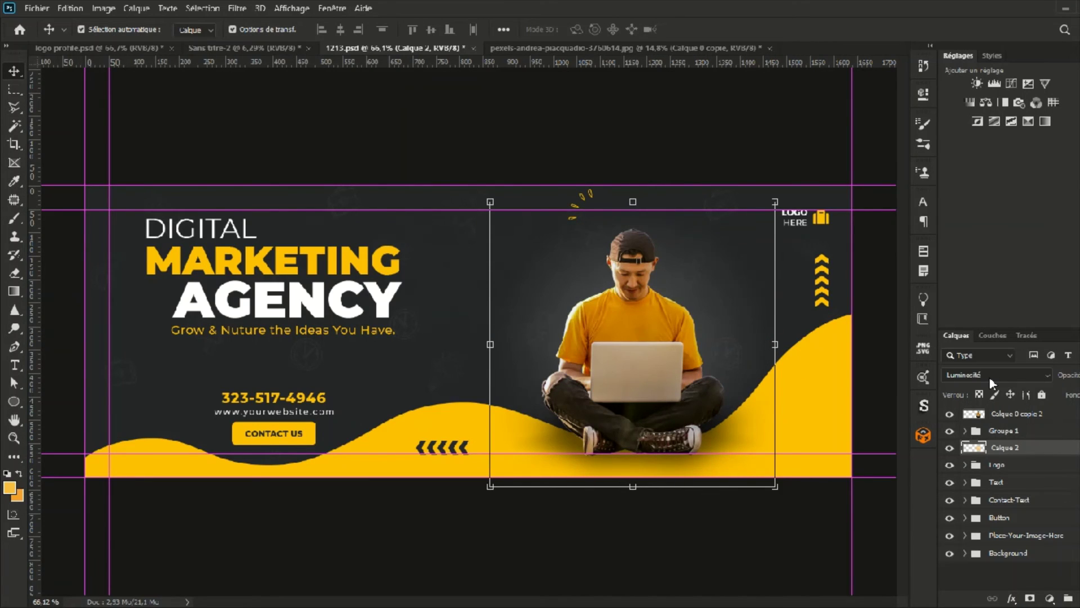
Step: Enlarge the glow behind the man so it spreads over more of the dark background
left_click_drag(776, 204, 855, 138)
key("Return")
left_click(891, 549)
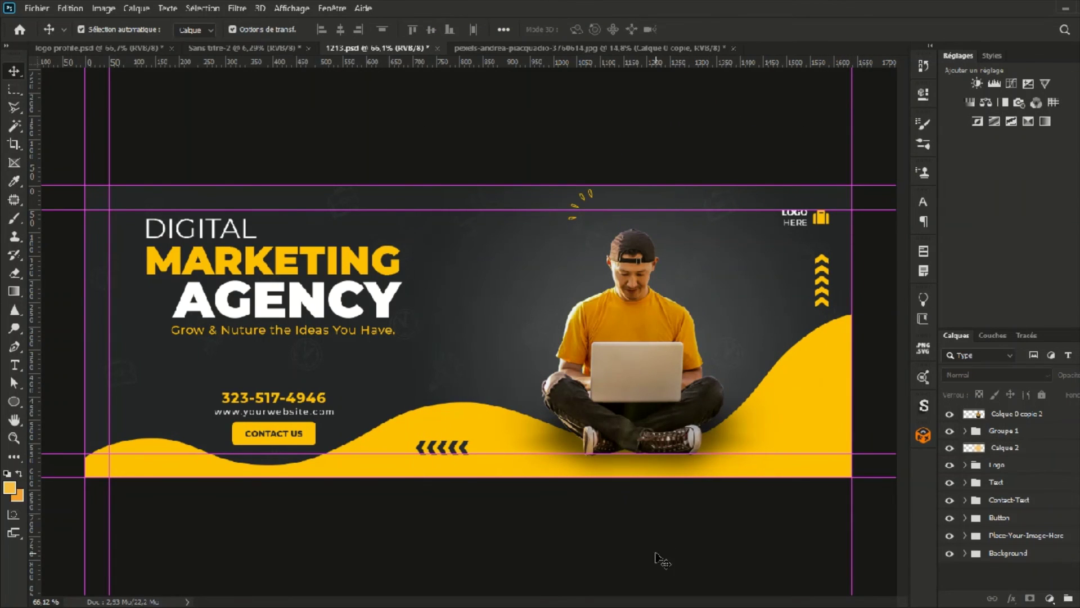
Step: Duplicate the ground shadow gradient in Groupe 1 and move the copy out of the group, directly below it
left_click(965, 431)
left_click(987, 449)
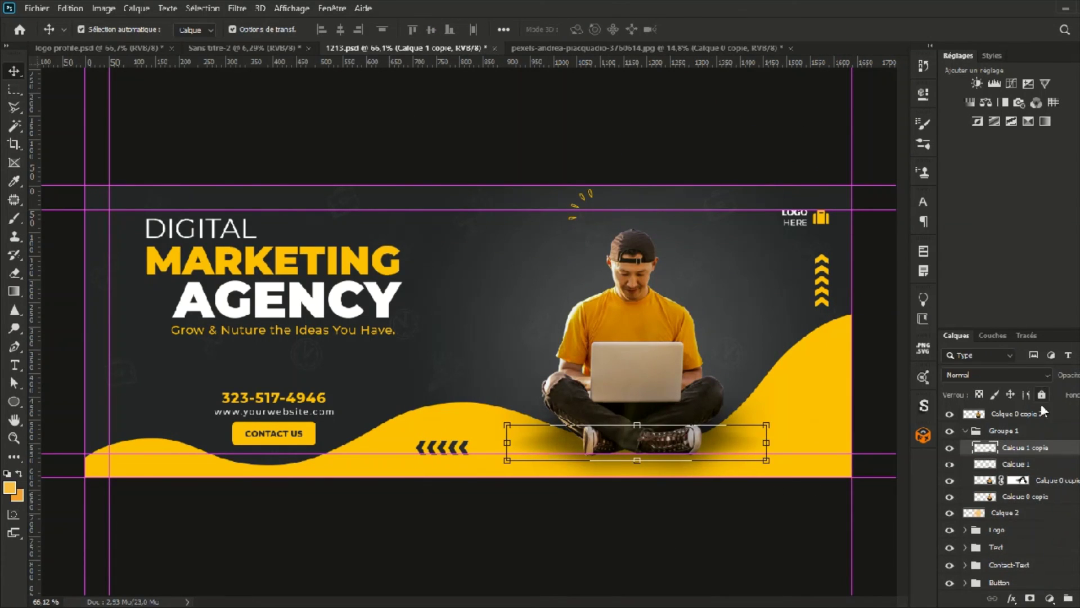
left_click_drag(1027, 446, 1022, 504)
left_click(975, 432)
left_click(965, 431)
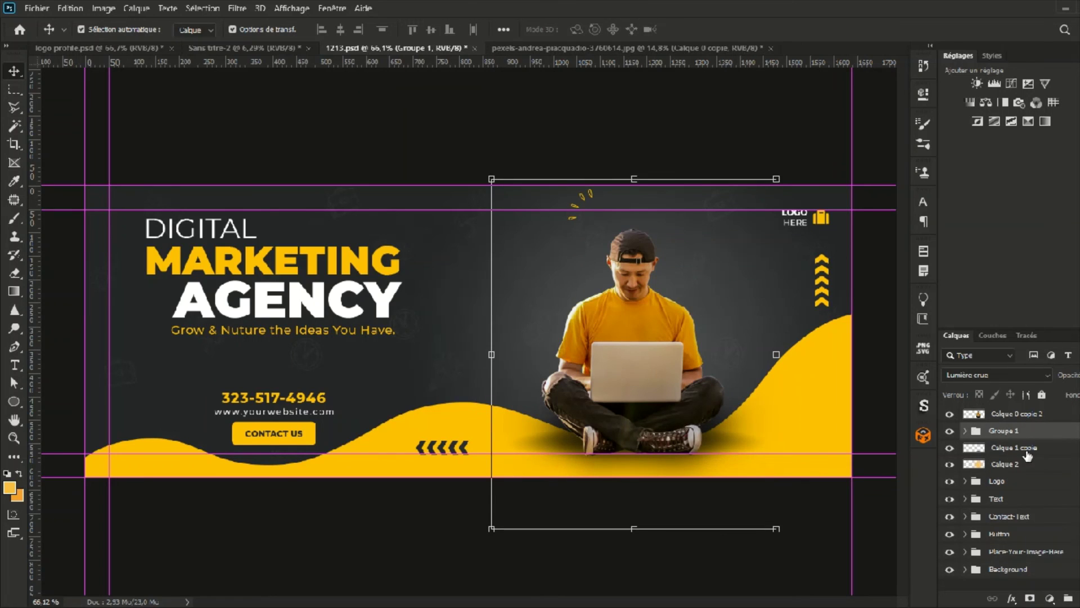
Step: Narrow the ground shadow copy under the man's legs and duplicate it
left_click(1025, 450)
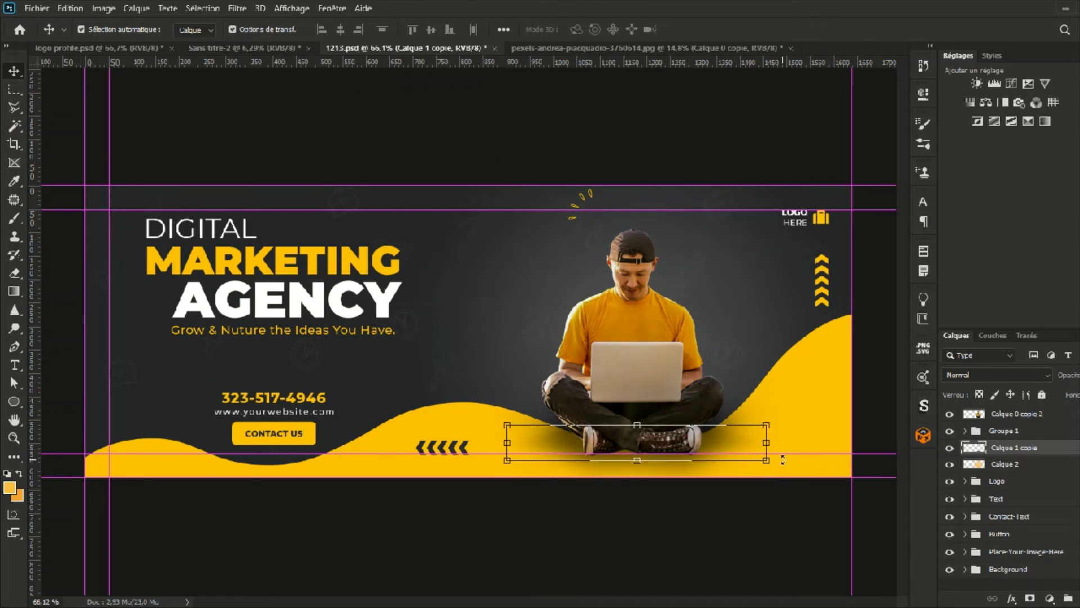
left_click_drag(766, 460, 718, 459)
key("Return")
key("ctrl+j")
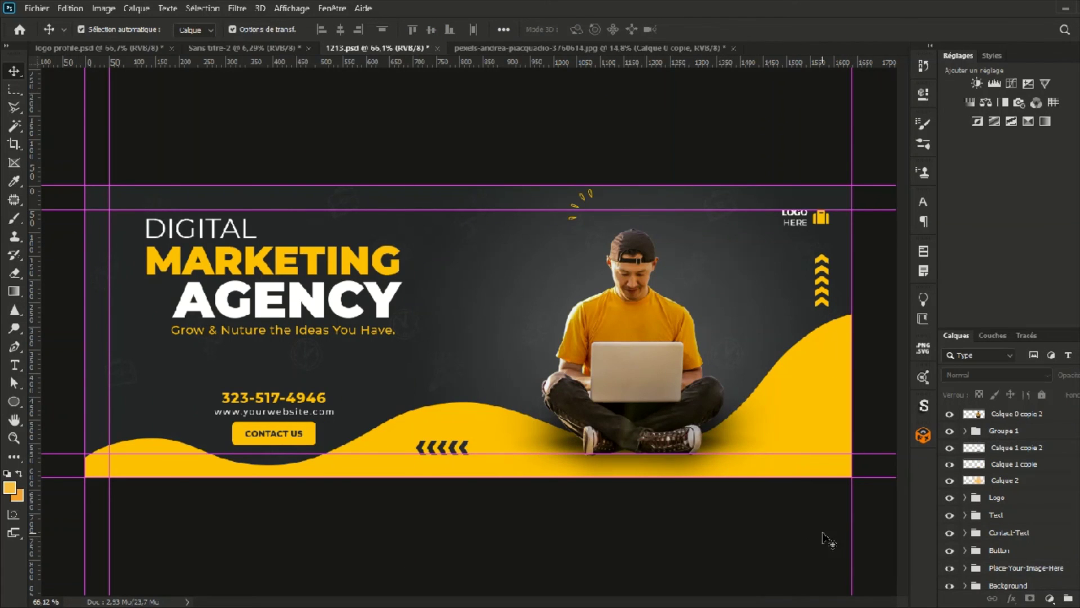
Step: Make another copy of the ground shadow, shrink it, and place it beneath the man's front shoe
left_click(995, 457)
key("ctrl+j")
left_click_drag(638, 437, 636, 449)
scroll(655, 448, "up", 6)
left_click_drag(826, 496, 717, 460)
left_click_drag(638, 469, 557, 461)
key("Return")
Step: Duplicate the small shoe shadow and shift the copy right, beneath the other shoe
key("ctrl+j")
key("shift+Right")
key("shift+Right")
key("shift+Right")
key("shift+Right")
key("shift+Right")
key("shift+Right")
key("shift+Right")
key("shift+Right")
key("shift+Right")
key("shift+Right")
key("shift+Right")
key("shift+Right")
key("shift+Right")
key("shift+Right")
key("shift+Right")
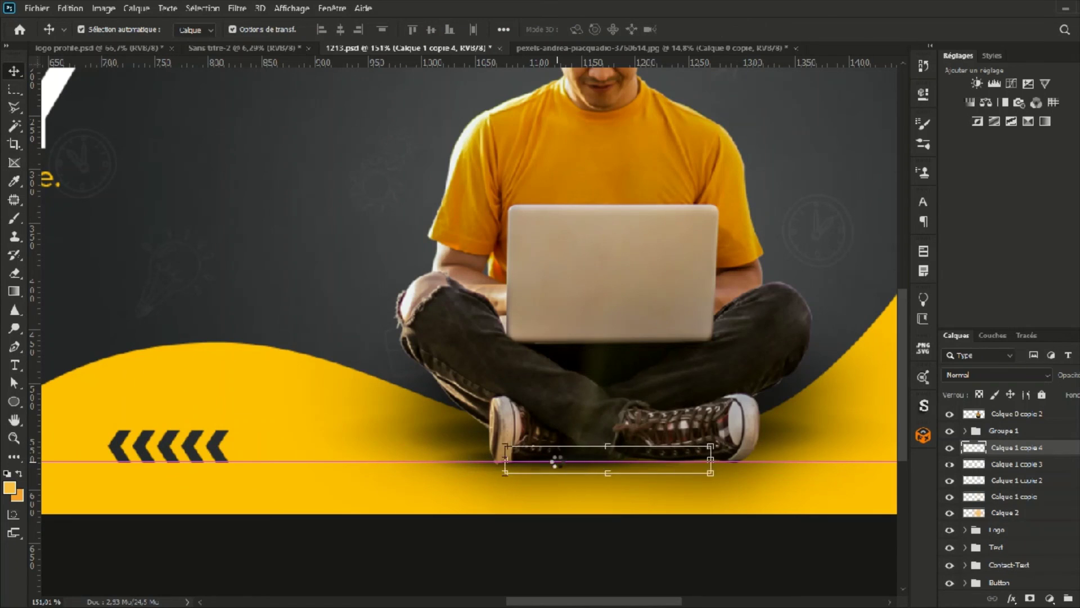
Step: Duplicate the small shadow once more and shift the copy slightly left and up to fill in between the shoes
key("ctrl+j")
key("shift+Left")
key("shift+Left")
key("shift+Left")
key("shift+Left")
key("shift+Left")
key("shift+Left")
key("shift+Left")
key("shift+Left")
key("shift+Left")
key("shift+Up")
key("Down")
key("Down")
key("Down")
key("Down")
key("Down")
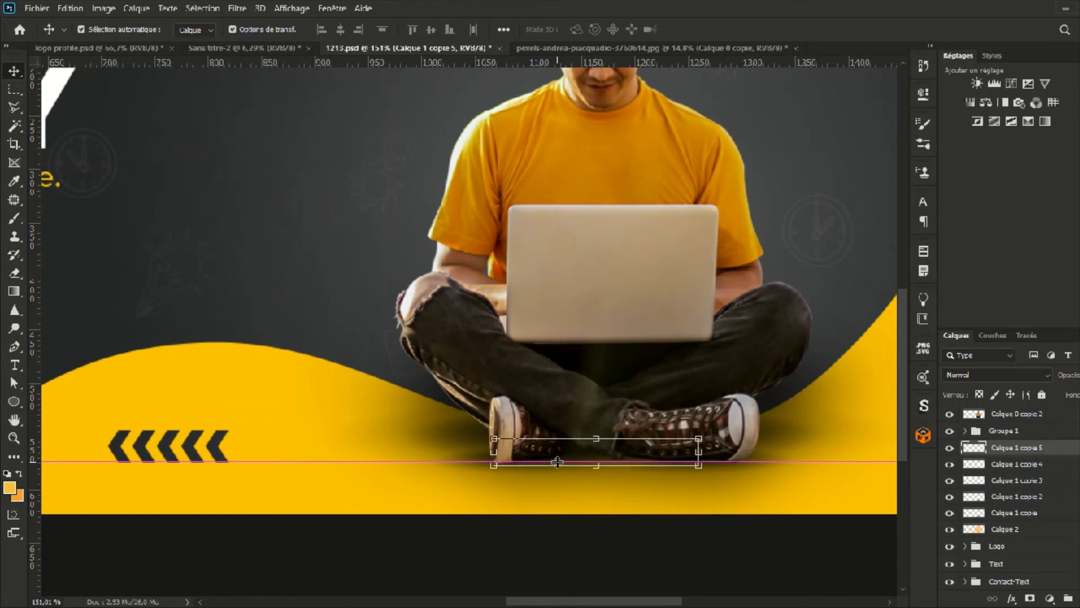
Step: Group all the ground shadow copies together with Groupe 1 and check the whole banner
left_click(1028, 532)
left_click(1030, 514)
left_click(1030, 434, "shift")
key("ctrl+g")
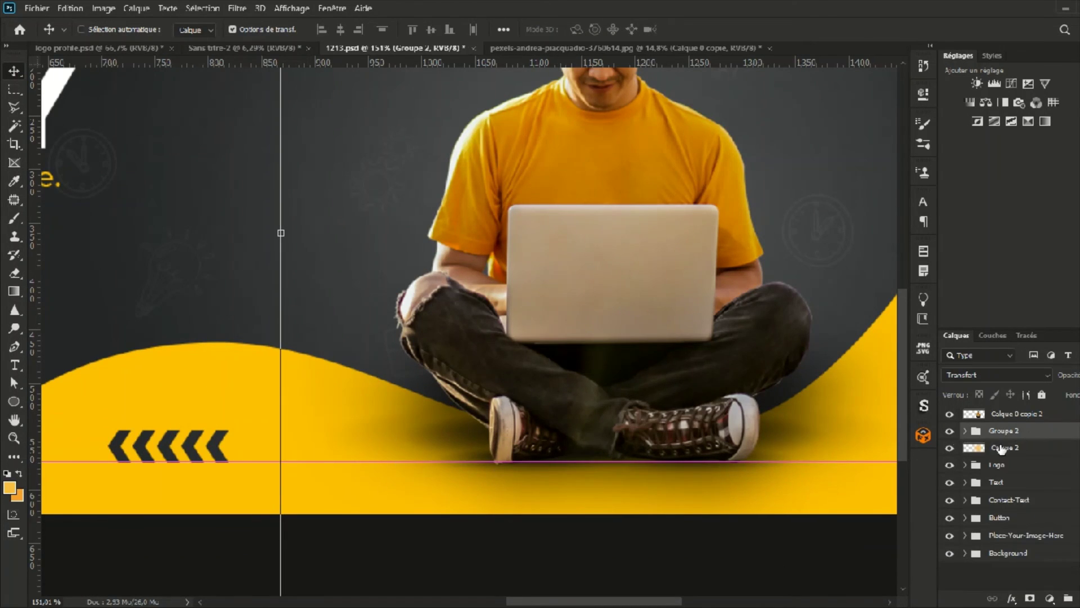
key("ctrl+0")
key("ctrl+minus")
left_click(816, 430)
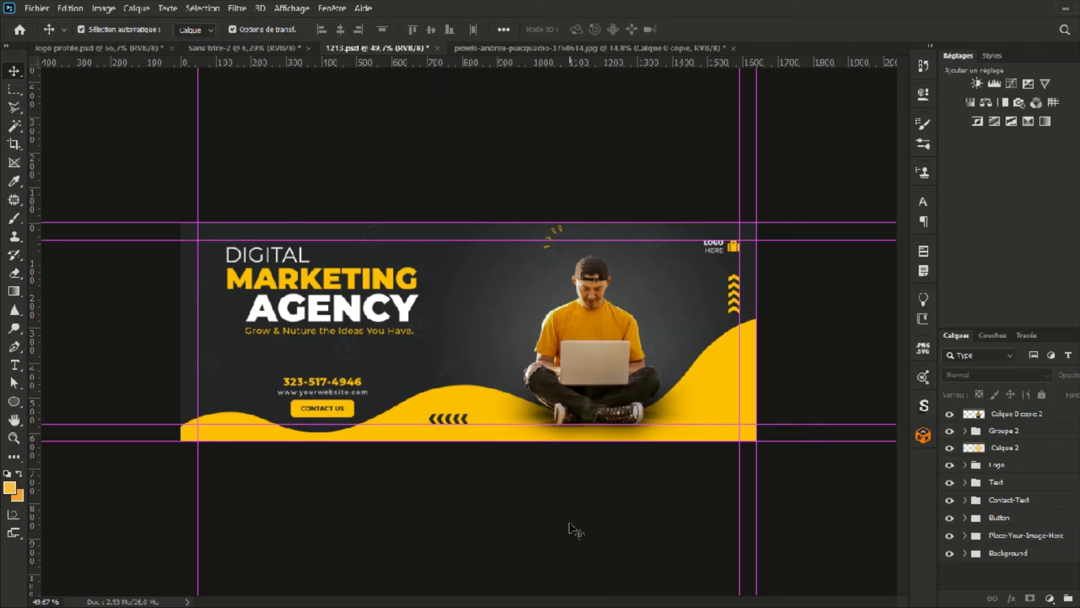
left_click(1004, 430)
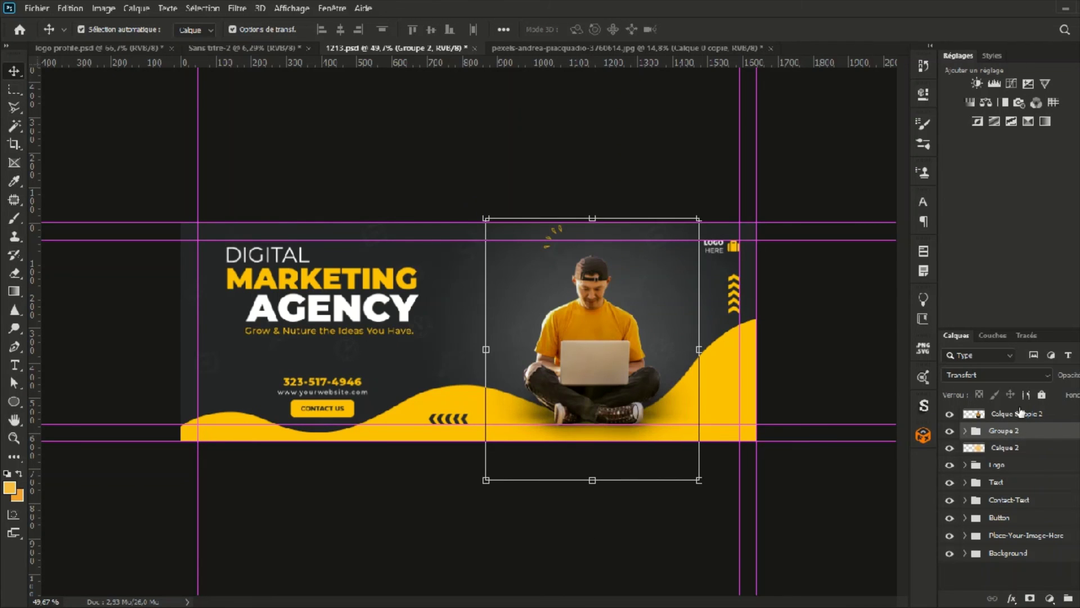
left_click(781, 478)
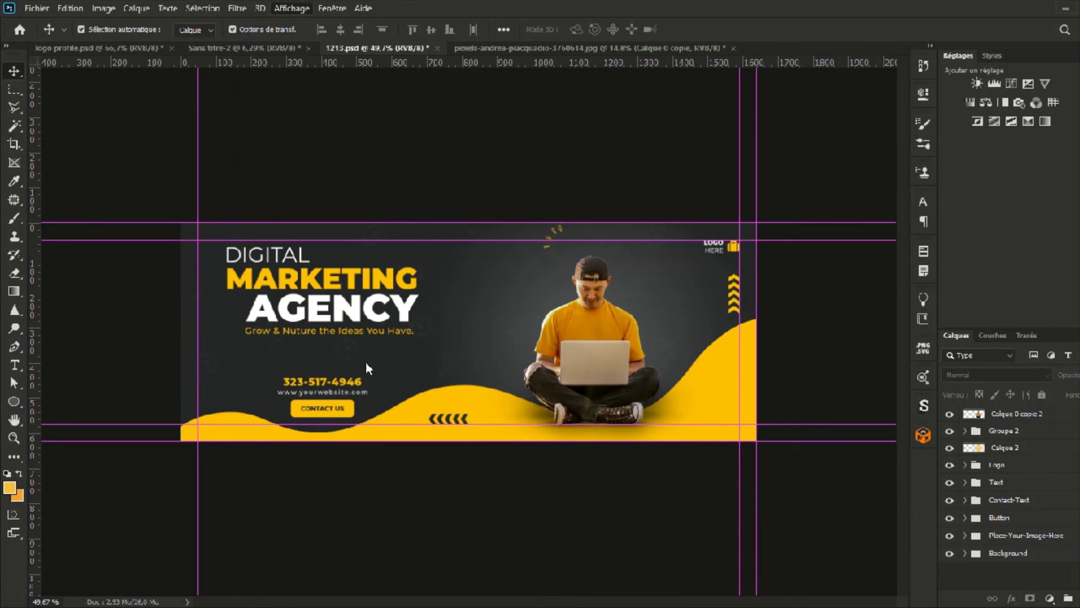